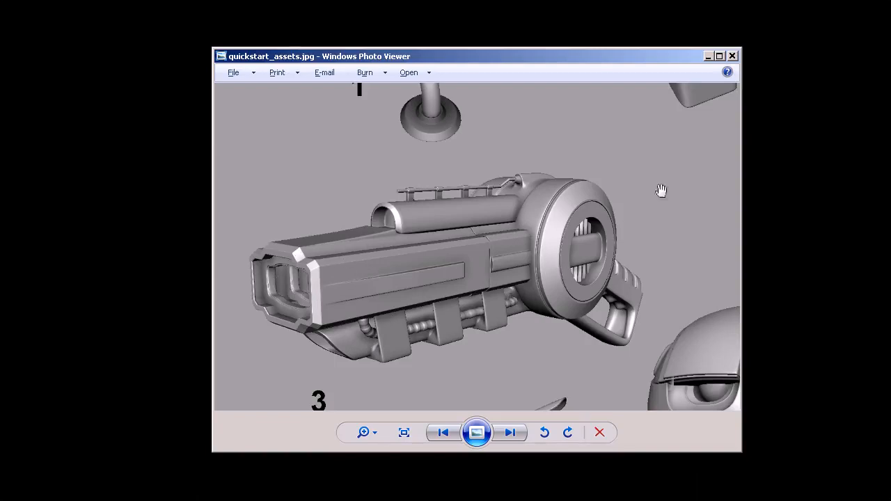
# Minimize the reference image to return to Maya and create a polygon cube at the scene's origin
pyautogui.click(708, 57)
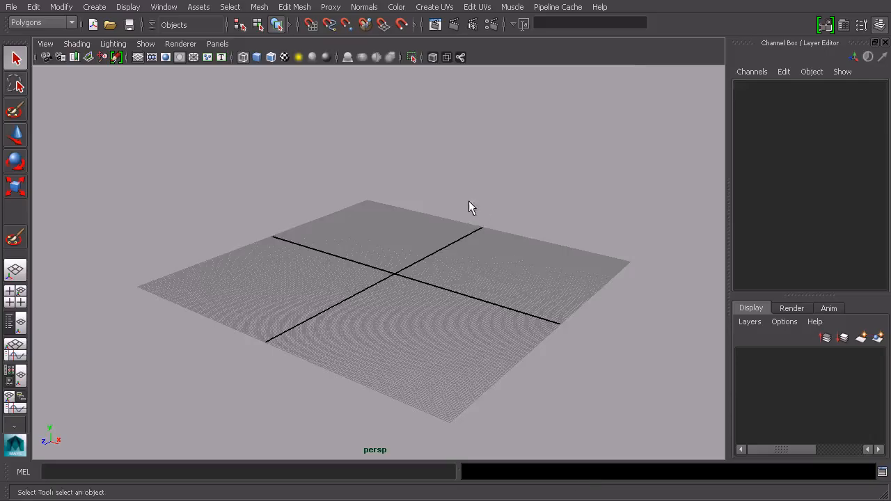
pyautogui.keyDown('alt'); pyautogui.moveTo(468, 201); pyautogui.dragTo(365, 146); pyautogui.keyUp('alt')
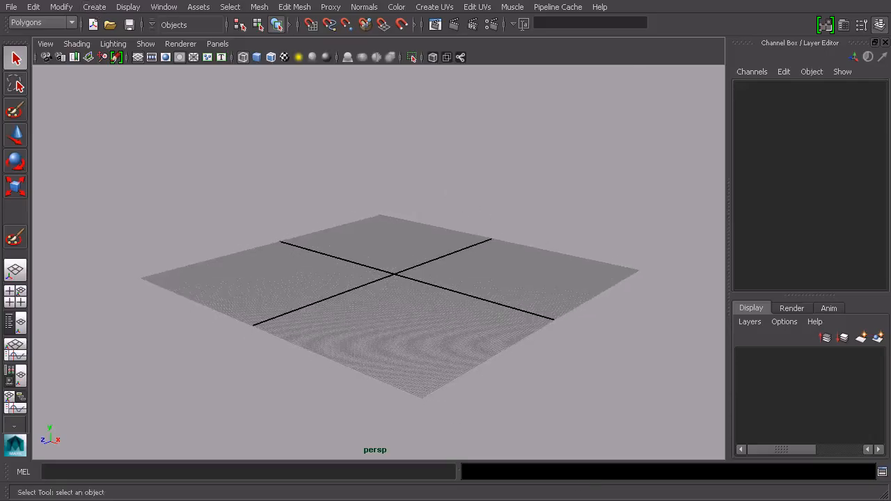
pyautogui.click(94, 7)
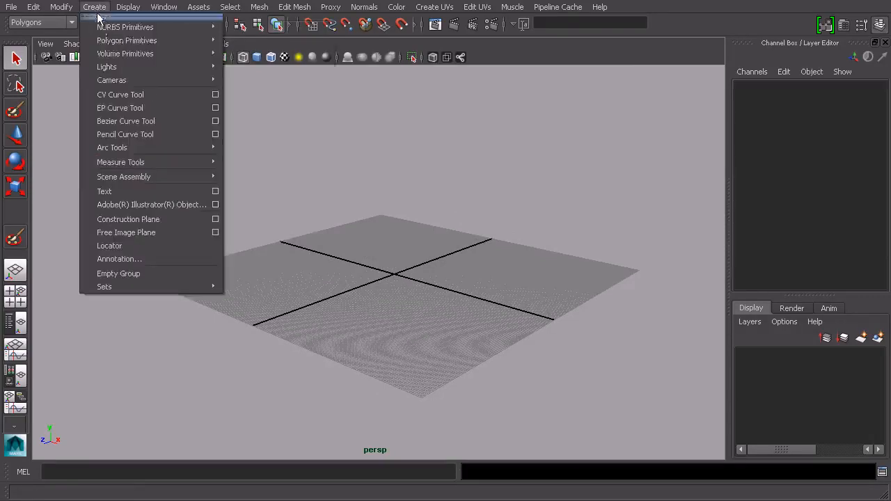
pyautogui.moveTo(103, 40)
pyautogui.click(249, 62)
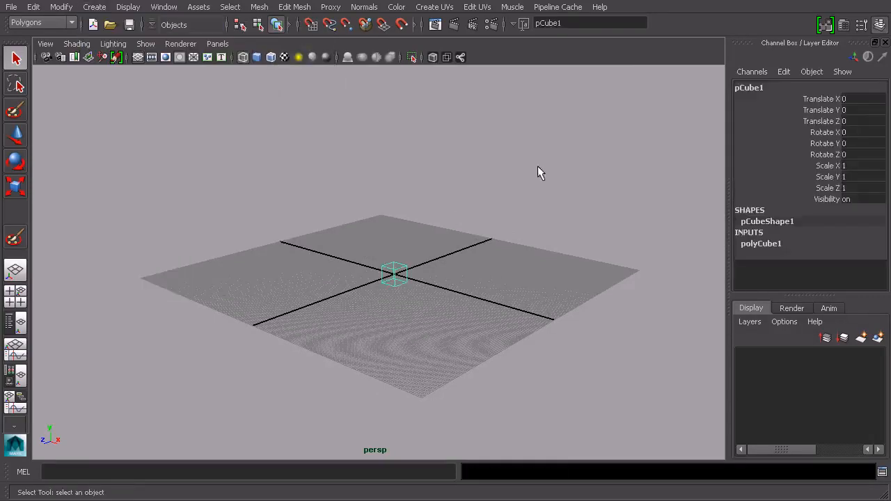
# Switch the perspective view to smooth shading so the new cube displays as a solid
pyautogui.keyDown('alt'); pyautogui.moveTo(537, 233); pyautogui.dragTo(497, 243); pyautogui.keyUp('alt')
pyautogui.keyDown('alt'); pyautogui.moveTo(497, 243); pyautogui.dragTo(519, 240, button='right'); pyautogui.keyUp('alt')
pyautogui.click(76, 43)
pyautogui.click(89, 78)
pyautogui.keyDown('alt'); pyautogui.moveTo(404, 278); pyautogui.dragTo(398, 211); pyautogui.keyUp('alt')
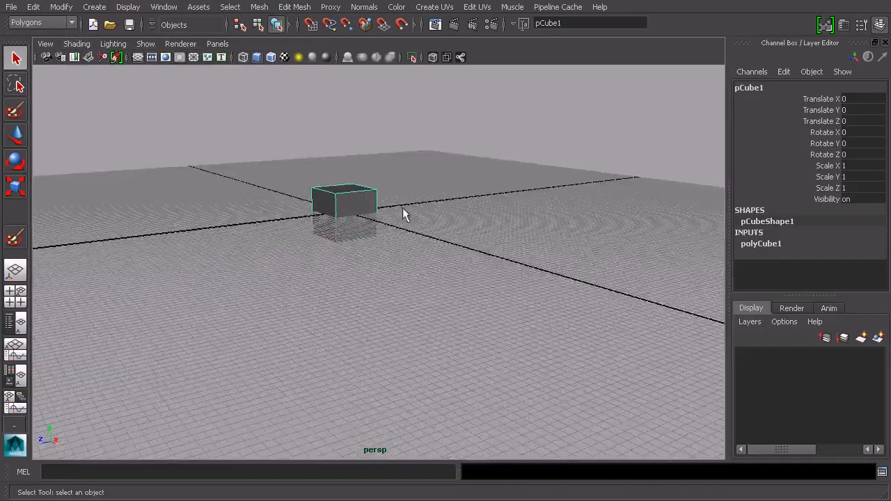
# Expand the cube's creation attributes and reduce its height to about 8.7
pyautogui.click(771, 249)
pyautogui.keyDown('alt'); pyautogui.moveTo(618, 257); pyautogui.dragTo(639, 257, button='right'); pyautogui.keyUp('alt')
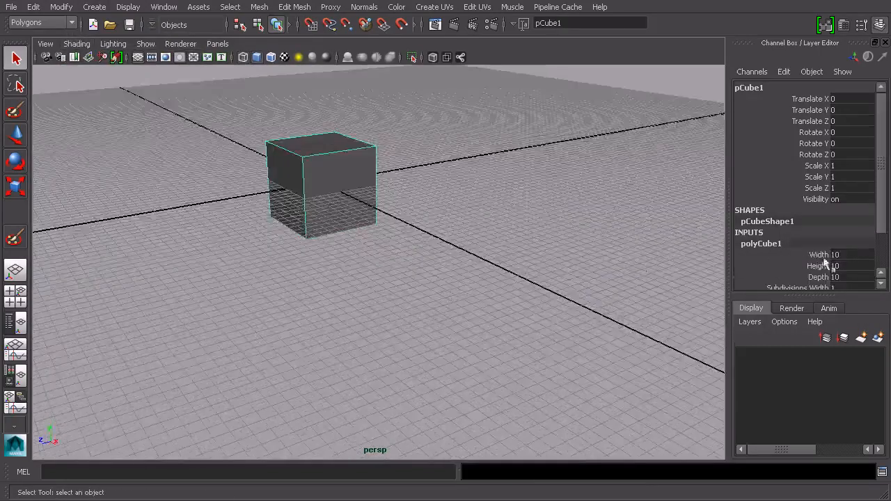
pyautogui.keyDown('alt'); pyautogui.moveTo(503, 271); pyautogui.dragTo(514, 275); pyautogui.keyUp('alt')
pyautogui.keyDown('alt'); pyautogui.moveTo(460, 268); pyautogui.dragTo(496, 281); pyautogui.keyUp('alt')
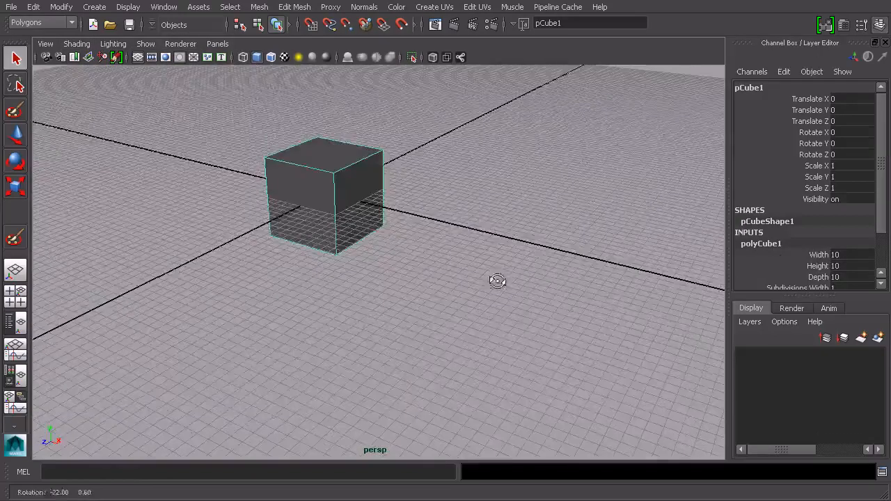
pyautogui.click(817, 266)
pyautogui.moveTo(705, 274)
pyautogui.mouseDown(button='middle')
pyautogui.moveTo(717, 276)
pyautogui.moveTo(696, 274)
pyautogui.mouseUp(button='middle')
pyautogui.keyDown('alt'); pyautogui.moveTo(656, 287); pyautogui.dragTo(672, 280); pyautogui.keyUp('alt')
# Stretch the cube's depth to about 39.1 to form a long box
pyautogui.click(818, 277)
pyautogui.moveTo(587, 263); pyautogui.dragTo(715, 242, button='middle')
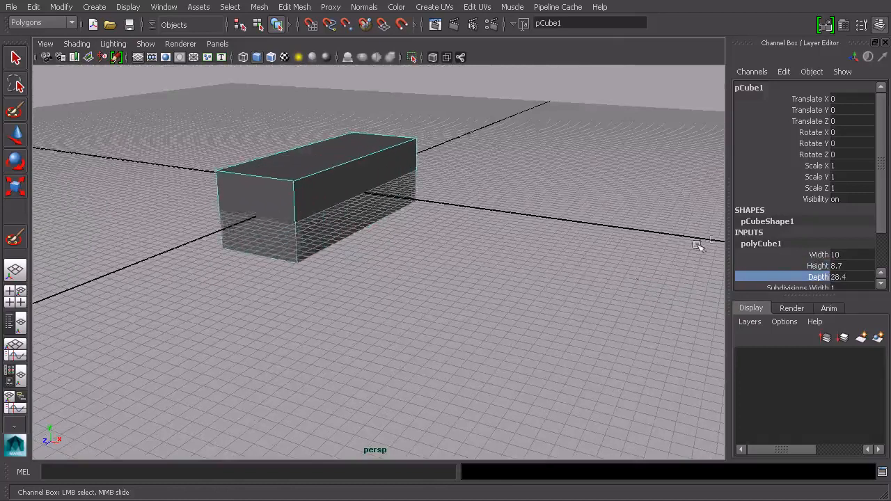
pyautogui.keyDown('alt'); pyautogui.moveTo(715, 242); pyautogui.dragTo(567, 281); pyautogui.keyUp('alt')
pyautogui.moveTo(567, 281); pyautogui.dragTo(635, 271, button='middle')
pyautogui.moveTo(575, 276)
pyautogui.keyDown('alt'); pyautogui.mouseDown()
pyautogui.moveTo(537, 274)
pyautogui.moveTo(597, 269)
pyautogui.moveTo(580, 277)
pyautogui.mouseUp(); pyautogui.keyUp('alt')
pyautogui.moveTo(570, 277); pyautogui.dragTo(575, 276, button='middle')
pyautogui.keyDown('alt'); pyautogui.moveTo(576, 276); pyautogui.dragTo(620, 264); pyautogui.keyUp('alt')
# Narrow the box's width to about 7.2 and adjust its height to about 9.3
pyautogui.click(823, 255)
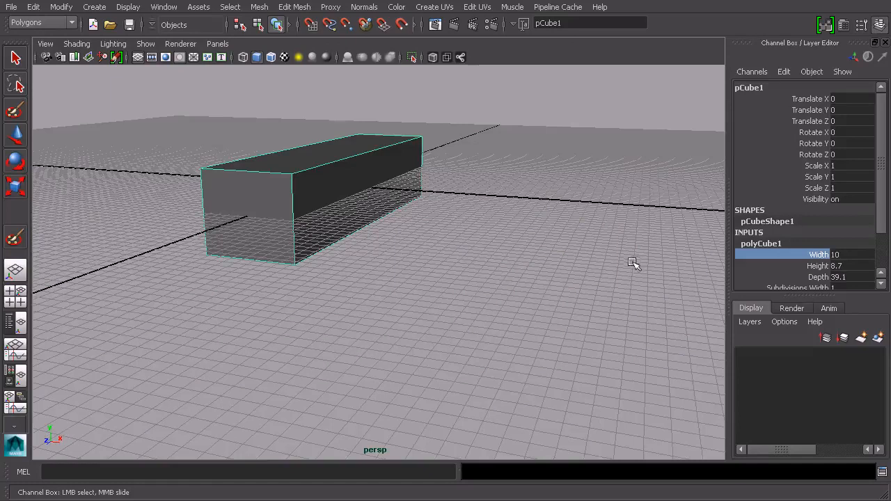
pyautogui.moveTo(609, 262); pyautogui.dragTo(588, 257, button='middle')
pyautogui.moveTo(589, 257)
pyautogui.keyDown('alt'); pyautogui.mouseDown()
pyautogui.moveTo(579, 257)
pyautogui.moveTo(591, 254)
pyautogui.mouseUp(); pyautogui.keyUp('alt')
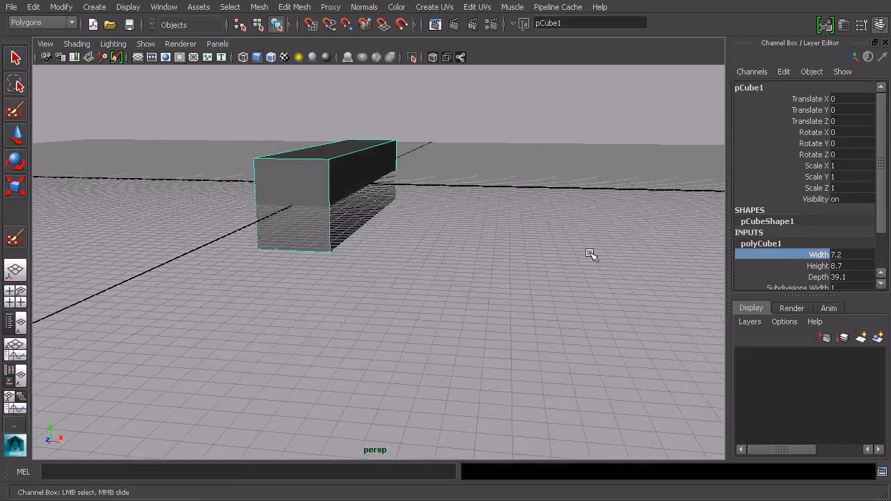
pyautogui.click(818, 268)
pyautogui.moveTo(654, 261); pyautogui.dragTo(656, 258, button='middle')
pyautogui.keyDown('alt'); pyautogui.moveTo(657, 258); pyautogui.dragTo(584, 255); pyautogui.keyUp('alt')
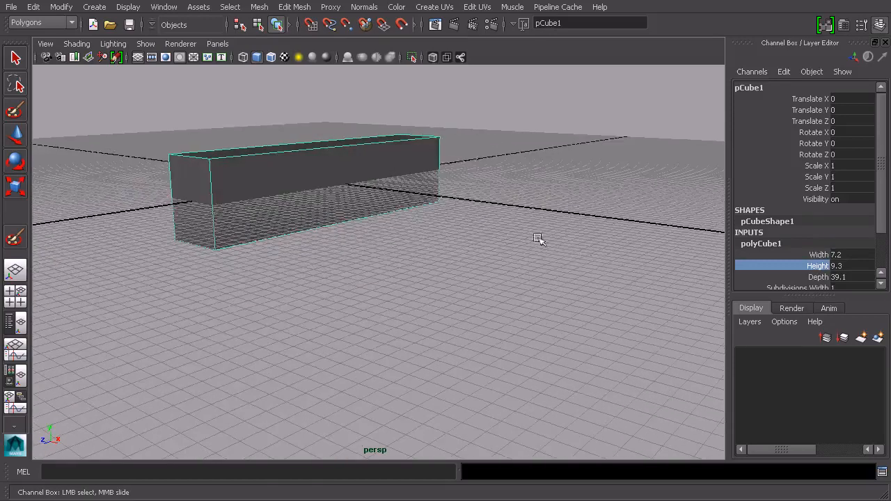
# Set the box's height subdivisions to 3
pyautogui.press('w')
pyautogui.keyDown('alt'); pyautogui.moveTo(410, 147); pyautogui.dragTo(463, 188); pyautogui.keyUp('alt')
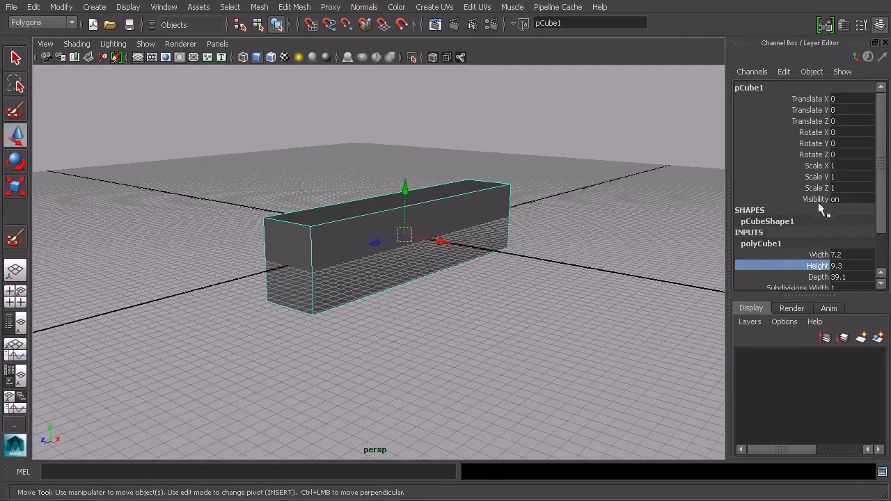
pyautogui.moveTo(881, 202); pyautogui.dragTo(885, 255)
pyautogui.keyDown('alt'); pyautogui.moveTo(559, 257); pyautogui.dragTo(588, 245); pyautogui.keyUp('alt')
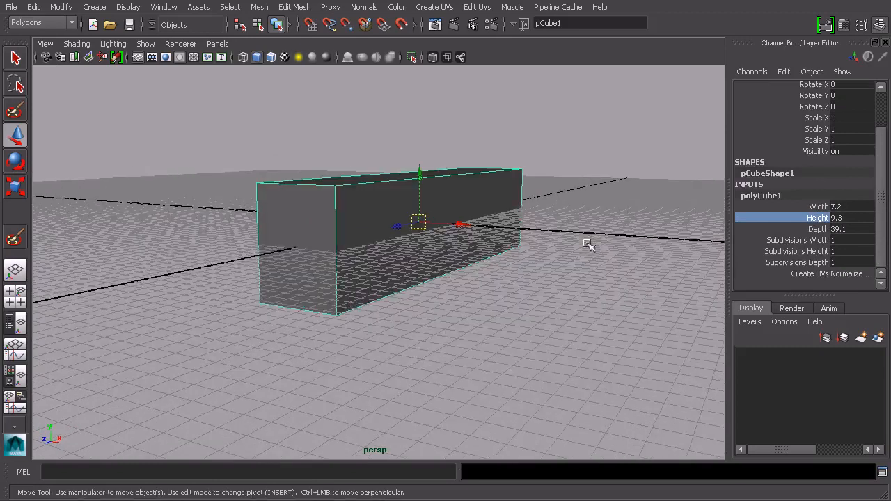
pyautogui.click(800, 252)
pyautogui.moveTo(631, 244); pyautogui.dragTo(642, 244, button='middle')
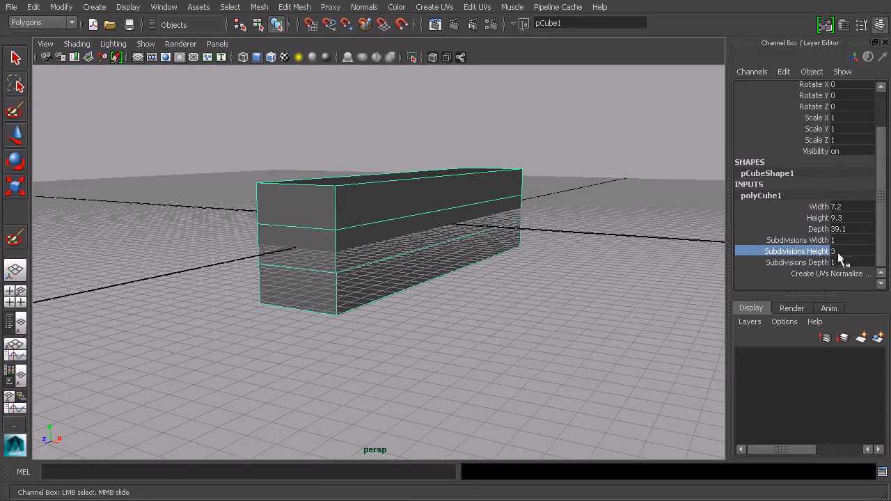
pyautogui.keyDown('alt'); pyautogui.moveTo(547, 224); pyautogui.dragTo(583, 232); pyautogui.keyUp('alt')
# Raise the box above the grid to a Y translation of about 5.24
pyautogui.press('w')
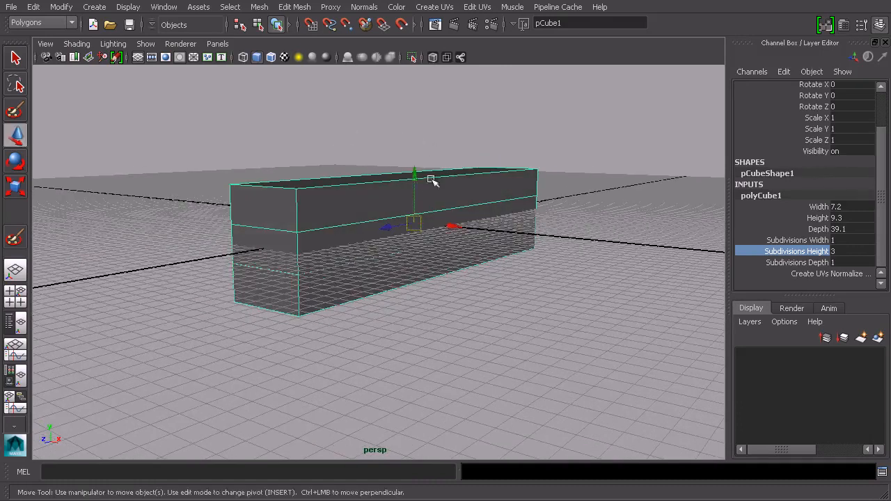
pyautogui.moveTo(414, 175); pyautogui.dragTo(422, 118)
pyautogui.keyDown('alt'); pyautogui.moveTo(472, 144); pyautogui.dragTo(477, 148); pyautogui.keyUp('alt')
# Select the two horizontal edge loops around the box and scale them apart vertically toward its top and bottom
pyautogui.moveTo(386, 162); pyautogui.dragTo(382, 136, button='right')
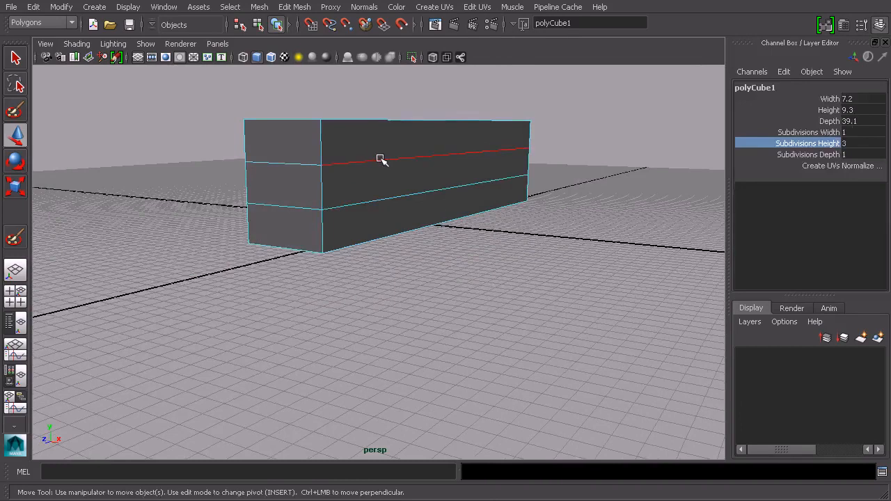
pyautogui.doubleClick(382, 160)
pyautogui.keyDown('shift'); pyautogui.doubleClick(383, 199); pyautogui.keyUp('shift')
pyautogui.press('r')
pyautogui.keyDown('alt'); pyautogui.moveTo(420, 185); pyautogui.dragTo(432, 198); pyautogui.keyUp('alt')
pyautogui.moveTo(420, 230); pyautogui.dragTo(421, 293)
pyautogui.keyDown('alt'); pyautogui.moveTo(454, 183); pyautogui.dragTo(457, 173); pyautogui.keyUp('alt')
# Extrude the large middle faces on both long sides of the box using the default Extrude options
pyautogui.moveTo(455, 164); pyautogui.dragTo(464, 172, button='right')
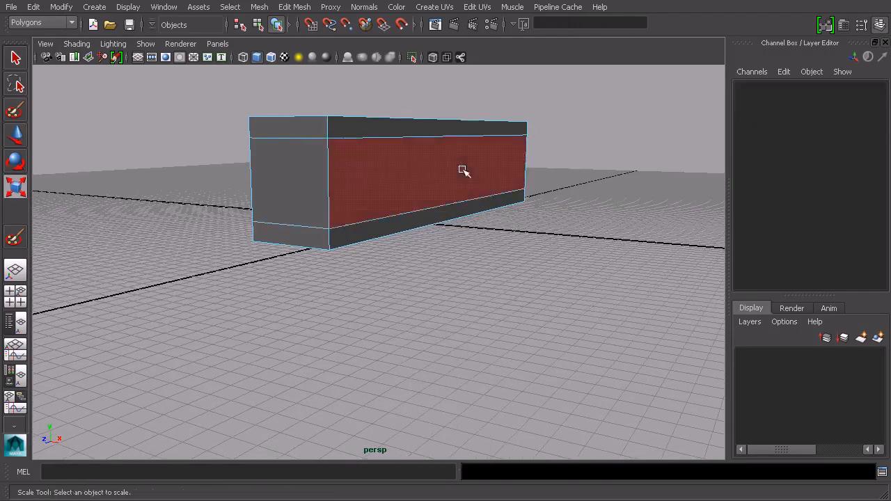
pyautogui.click(463, 172)
pyautogui.keyDown('alt'); pyautogui.moveTo(406, 211); pyautogui.dragTo(465, 222); pyautogui.keyUp('alt')
pyautogui.keyDown('shift'); pyautogui.click(425, 169); pyautogui.keyUp('shift')
pyautogui.keyDown('alt'); pyautogui.moveTo(521, 186); pyautogui.dragTo(503, 193); pyautogui.keyUp('alt')
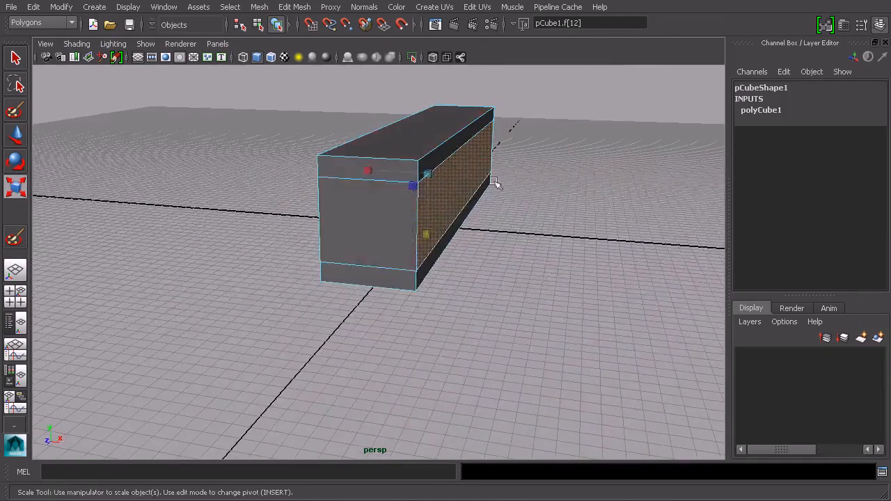
pyautogui.click(295, 7)
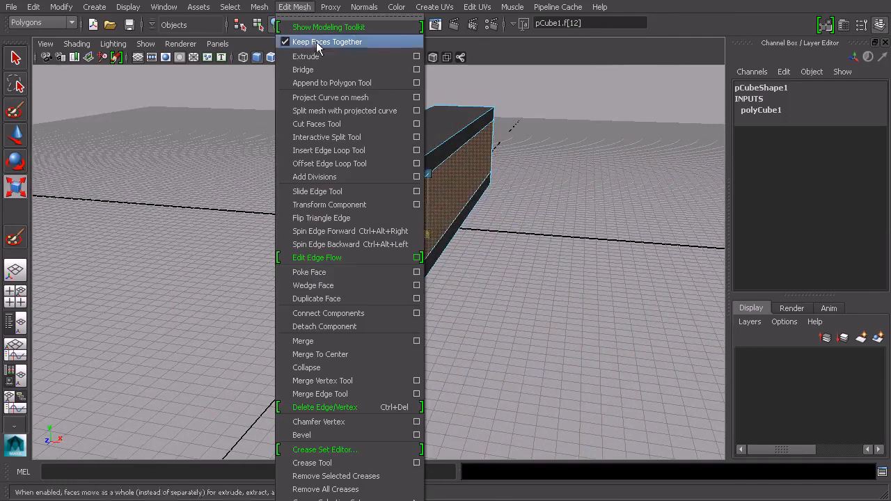
pyautogui.click(417, 56)
pyautogui.click(486, 59)
pyautogui.click(497, 86)
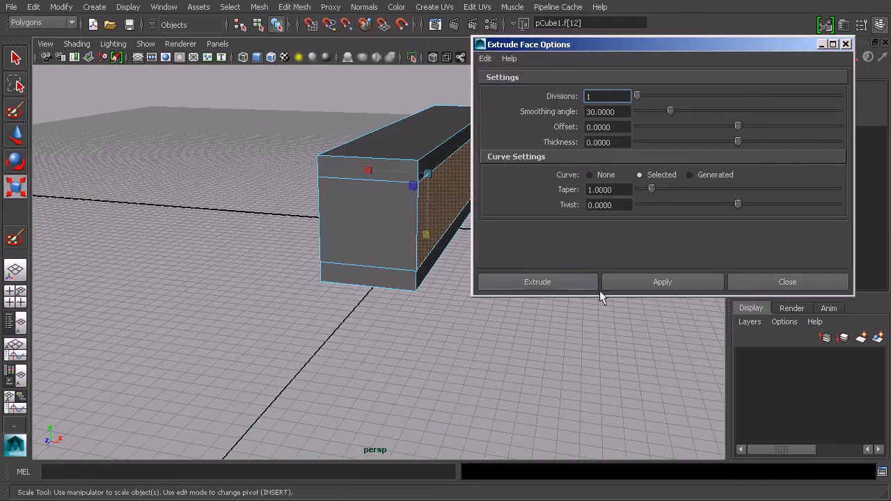
pyautogui.click(569, 282)
# Pull the extruded side faces outward to a thickness of about 1.9
pyautogui.moveTo(495, 229)
pyautogui.keyDown('alt'); pyautogui.mouseDown()
pyautogui.moveTo(448, 227)
pyautogui.moveTo(490, 224)
pyautogui.mouseUp(); pyautogui.keyUp('alt')
pyautogui.scroll(3, 466, 226)
pyautogui.keyDown('alt'); pyautogui.moveTo(582, 159); pyautogui.dragTo(586, 215, button='middle'); pyautogui.keyUp('alt')
pyautogui.moveTo(603, 202); pyautogui.dragTo(651, 201)
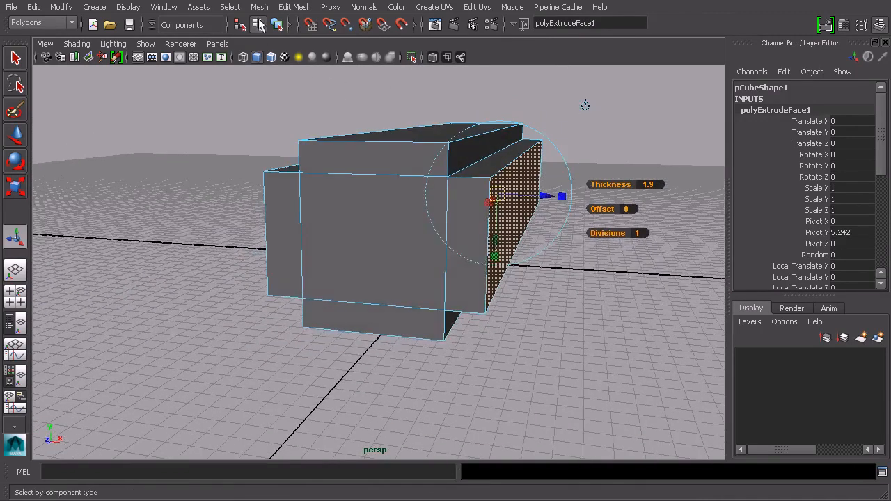
# Return to object selection and flatten the whole body vertically to a Y scale of about 0.912
pyautogui.click(276, 26)
pyautogui.click(616, 139)
pyautogui.click(444, 208)
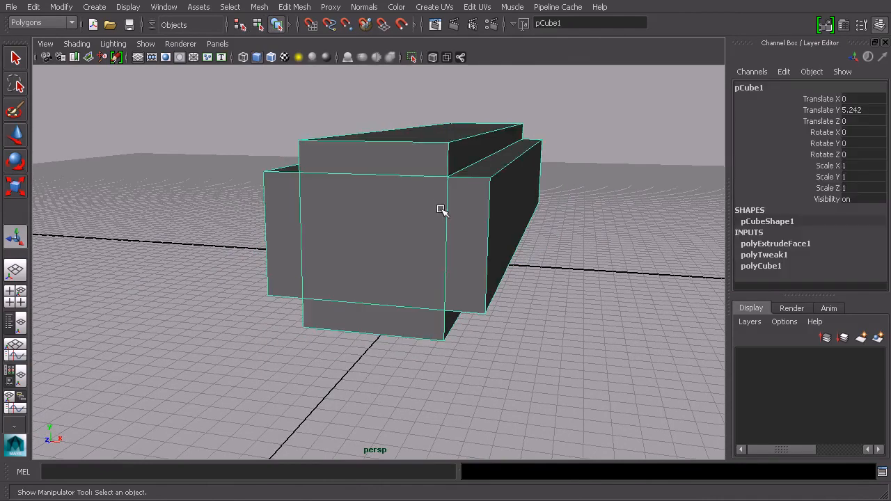
pyautogui.press('r')
pyautogui.moveTo(451, 130); pyautogui.dragTo(553, 214)
pyautogui.click(603, 226)
pyautogui.click(500, 221)
pyautogui.keyDown('alt'); pyautogui.moveTo(494, 215); pyautogui.dragTo(394, 195); pyautogui.keyUp('alt')
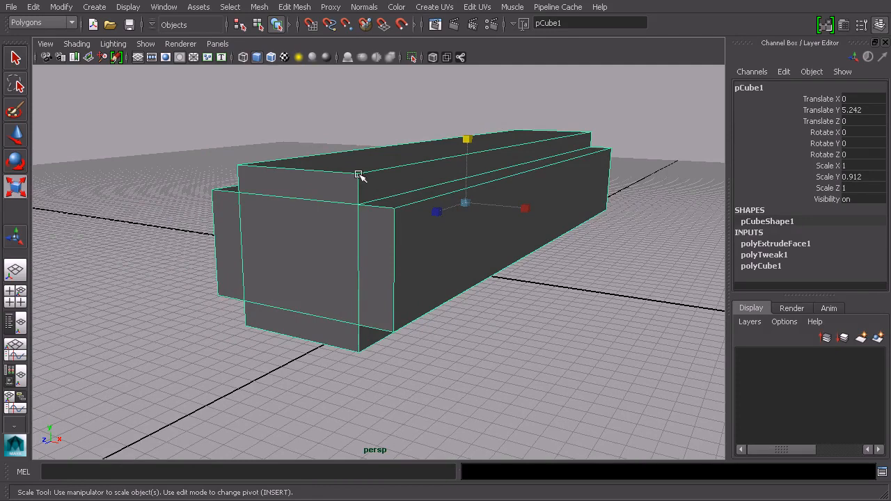
# Select the body's top and bottom faces and scale them narrower across the width to slope the adjoining sides
pyautogui.keyDown('alt'); pyautogui.moveTo(407, 186); pyautogui.dragTo(480, 197); pyautogui.keyUp('alt')
pyautogui.moveTo(438, 183); pyautogui.dragTo(436, 213, button='right')
pyautogui.click(436, 174)
pyautogui.keyDown('alt'); pyautogui.moveTo(480, 225); pyautogui.dragTo(496, 245); pyautogui.keyUp('alt')
pyautogui.keyDown('shift'); pyautogui.click(447, 238); pyautogui.keyUp('shift')
pyautogui.moveTo(409, 213); pyautogui.dragTo(420, 213)
pyautogui.keyDown('alt'); pyautogui.moveTo(535, 221); pyautogui.dragTo(501, 216); pyautogui.keyUp('alt')
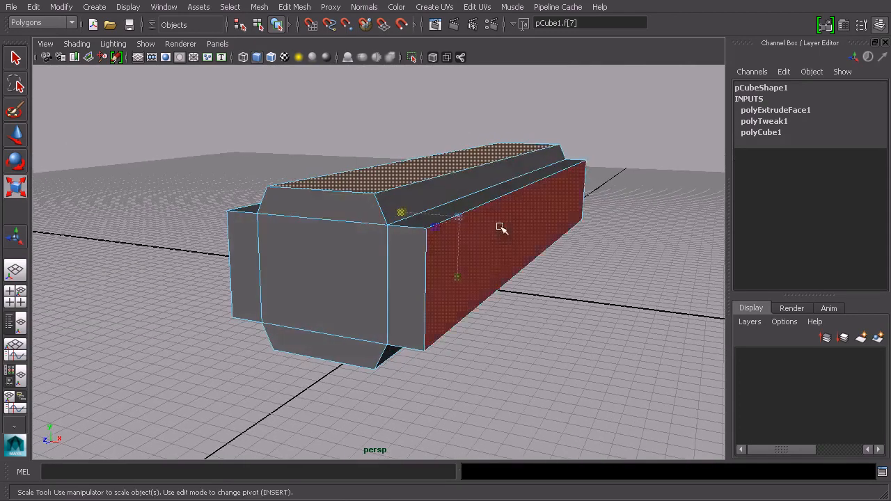
# Bevel the long outer edges of the side extrusions with the default options, width 0.5 and 1 segment
pyautogui.moveTo(498, 198); pyautogui.dragTo(496, 175, button='right')
pyautogui.click(496, 175)
pyautogui.keyDown('alt'); pyautogui.moveTo(494, 273); pyautogui.dragTo(472, 221); pyautogui.keyUp('alt')
pyautogui.click(470, 232)
pyautogui.keyDown('alt'); pyautogui.moveTo(488, 135); pyautogui.dragTo(488, 265); pyautogui.keyUp('alt')
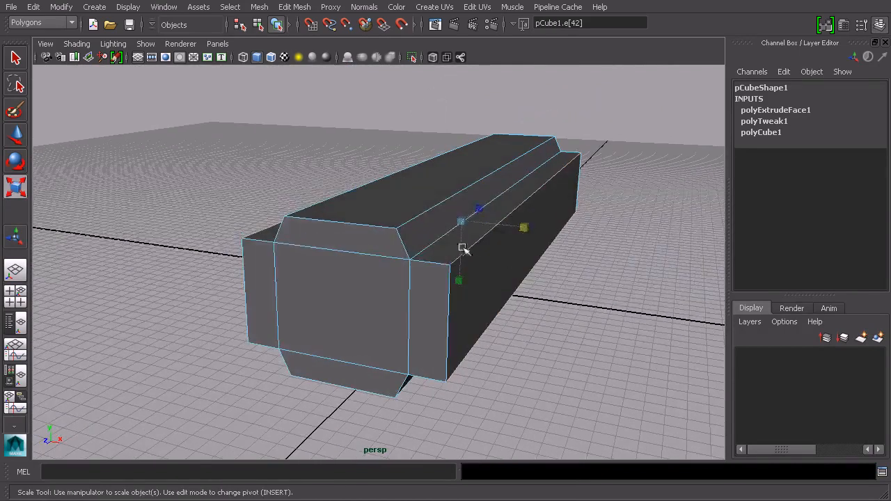
pyautogui.click(298, 7)
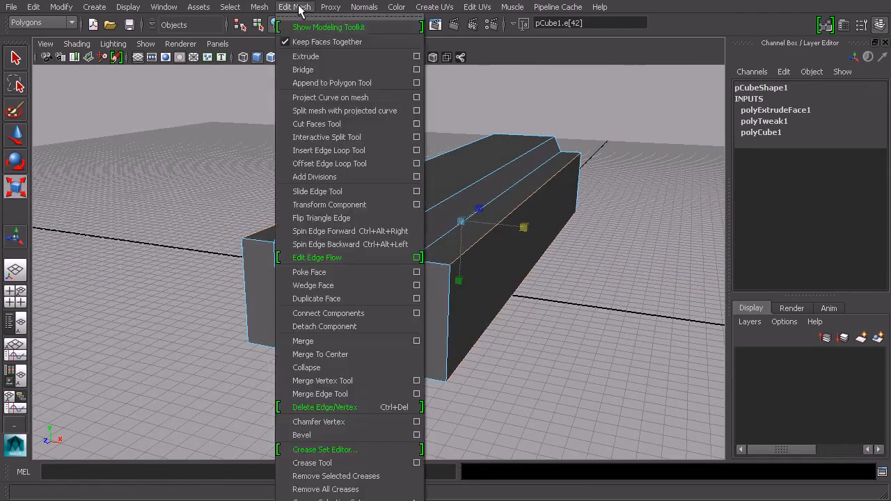
pyautogui.click(411, 431)
pyautogui.click(484, 58)
pyautogui.click(494, 82)
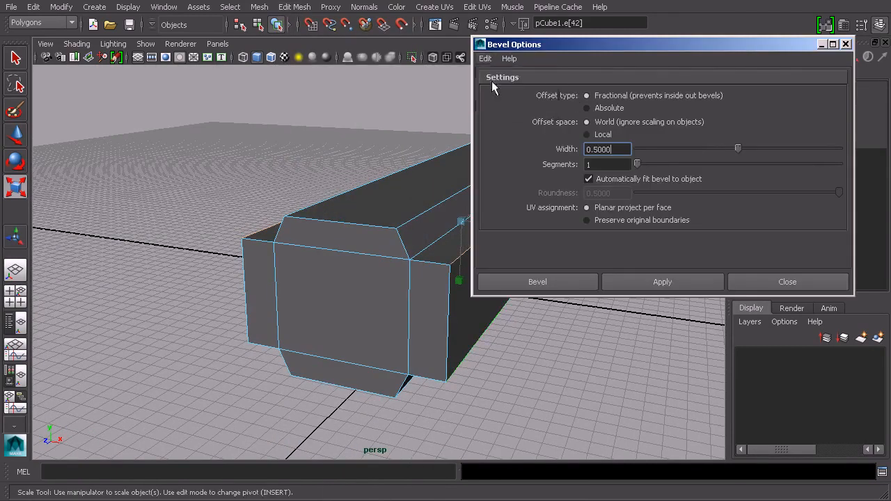
pyautogui.click(578, 283)
# Reduce the bevel's offset slightly to make the chamfers on the side extrusions smaller
pyautogui.keyDown('alt'); pyautogui.moveTo(508, 275); pyautogui.dragTo(644, 202); pyautogui.keyUp('alt')
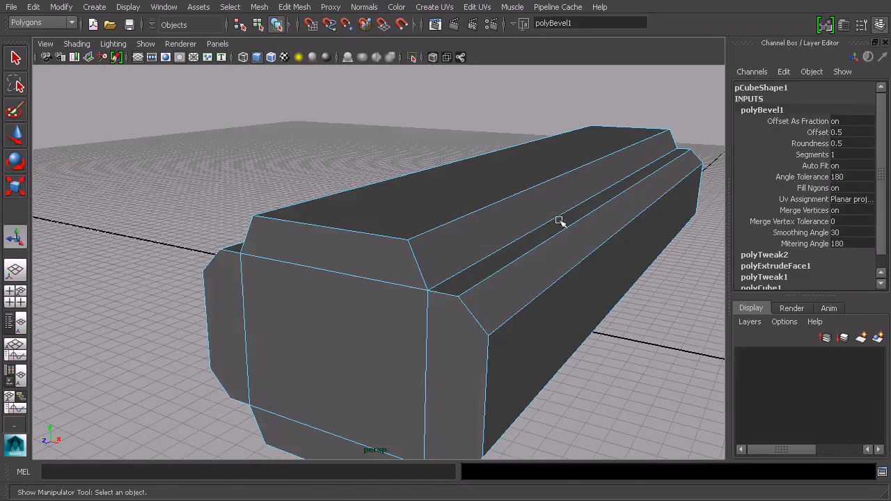
pyautogui.click(818, 133)
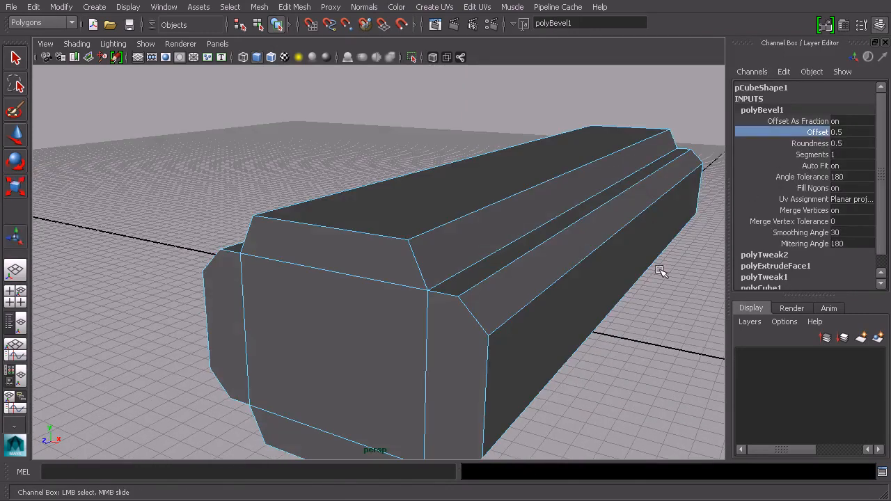
pyautogui.moveTo(661, 271); pyautogui.dragTo(659, 273, button='middle')
pyautogui.keyDown('alt'); pyautogui.moveTo(666, 278); pyautogui.dragTo(533, 271); pyautogui.keyUp('alt')
# Select the whole body as an object and flatten it further to a Y scale of about 0.852
pyautogui.click(277, 25)
pyautogui.click(276, 23)
pyautogui.keyDown('alt'); pyautogui.moveTo(580, 238); pyautogui.dragTo(606, 248); pyautogui.keyUp('alt')
pyautogui.press('r')
pyautogui.moveTo(509, 164); pyautogui.dragTo(511, 164)
pyautogui.keyDown('alt'); pyautogui.moveTo(477, 157); pyautogui.dragTo(445, 279); pyautogui.keyUp('alt')
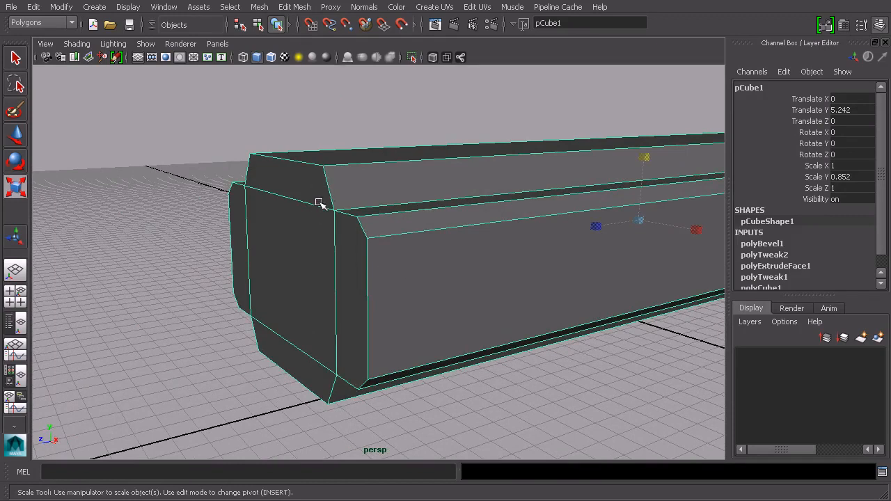
# Extrude the faces of the body's front end with an offset of 0.6 and a thickness of 0.7 to chamfer the end
pyautogui.keyDown('alt'); pyautogui.moveTo(354, 216); pyautogui.dragTo(289, 168); pyautogui.keyUp('alt')
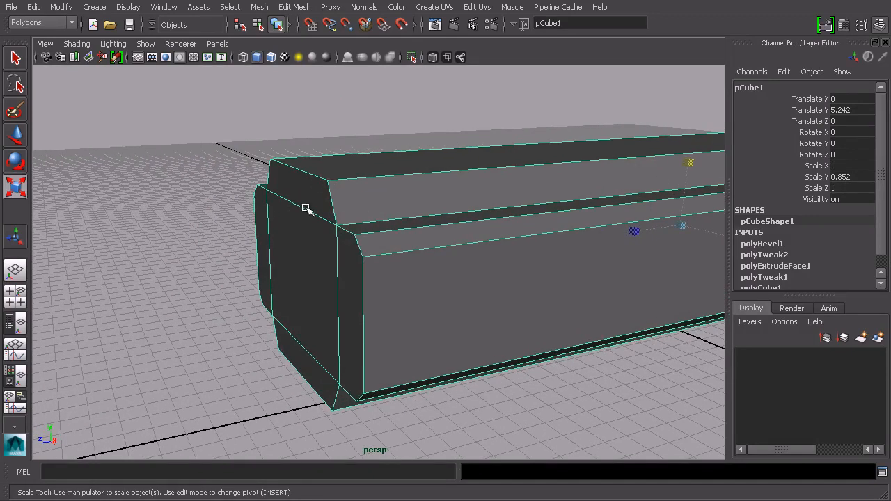
pyautogui.keyDown('alt'); pyautogui.moveTo(355, 227); pyautogui.dragTo(357, 223); pyautogui.keyUp('alt')
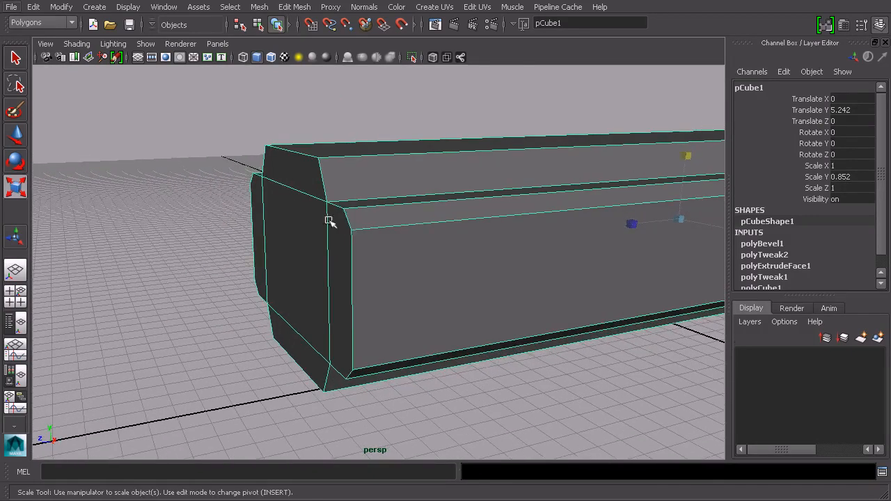
pyautogui.keyDown('alt'); pyautogui.moveTo(398, 250); pyautogui.dragTo(388, 241); pyautogui.keyUp('alt')
pyautogui.moveTo(388, 241); pyautogui.dragTo(382, 231, button='right')
pyautogui.keyDown('alt'); pyautogui.moveTo(381, 231); pyautogui.dragTo(375, 225); pyautogui.keyUp('alt')
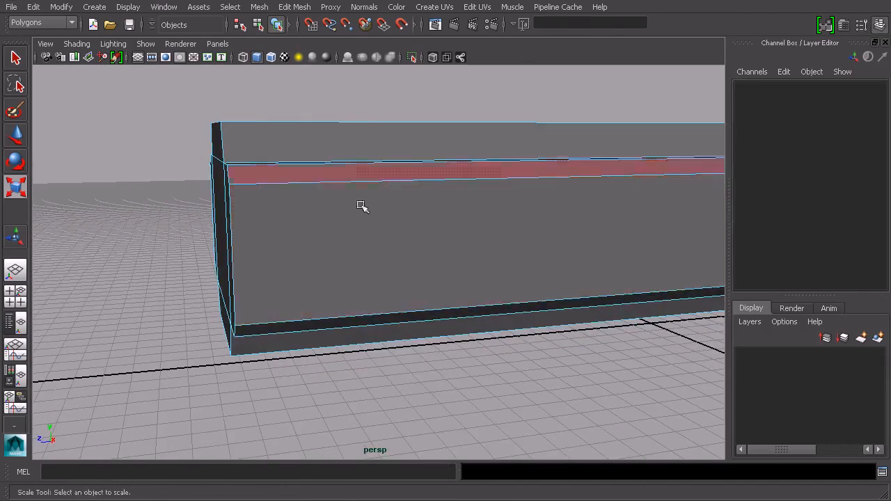
pyautogui.moveTo(178, 477); pyautogui.dragTo(179, 478)
pyautogui.keyDown('ctrl'); pyautogui.moveTo(356, 100); pyautogui.dragTo(461, 406); pyautogui.keyUp('ctrl')
pyautogui.keyDown('alt'); pyautogui.moveTo(384, 296); pyautogui.dragTo(427, 299); pyautogui.keyUp('alt')
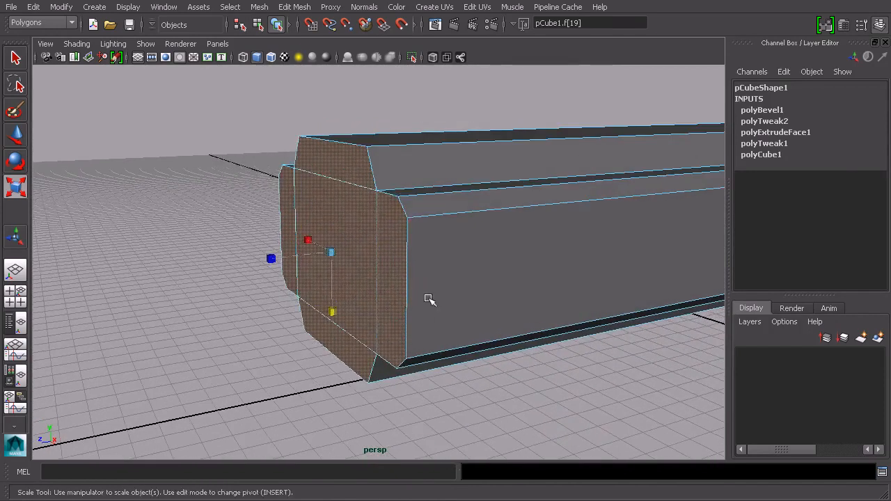
pyautogui.click(294, 7)
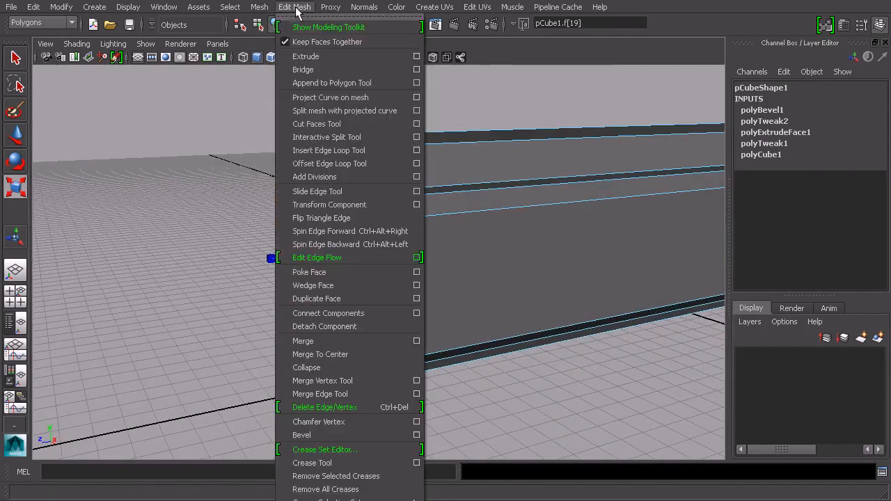
pyautogui.click(306, 56)
pyautogui.moveTo(447, 341); pyautogui.dragTo(454, 336)
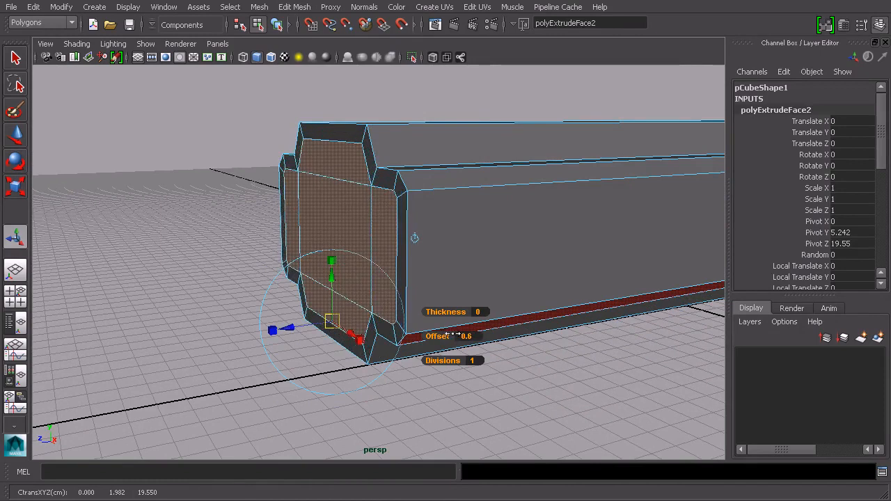
pyautogui.keyDown('alt'); pyautogui.moveTo(513, 264); pyautogui.dragTo(498, 265); pyautogui.keyUp('alt')
pyautogui.moveTo(423, 313); pyautogui.dragTo(438, 189)
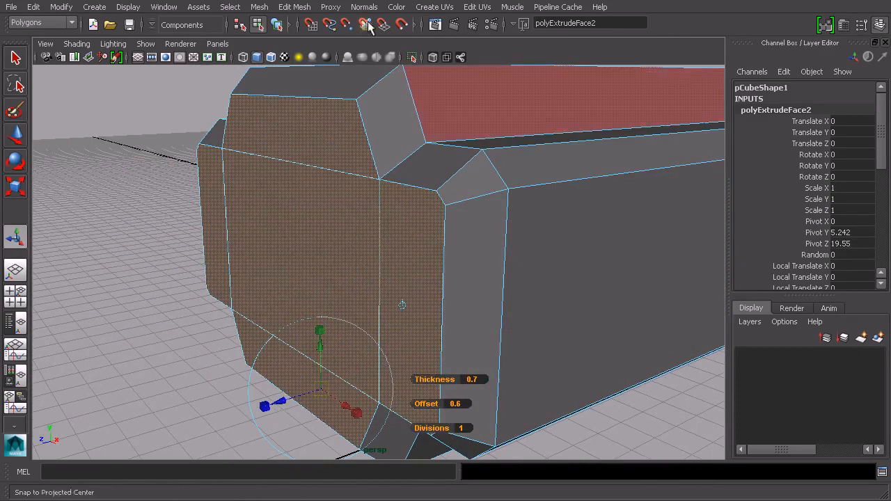
# Extrude the front end faces again with an offset of 0.3 and no thickness to inset a narrow rim
pyautogui.hotkey('ctrl', 'e')
pyautogui.moveTo(409, 387); pyautogui.dragTo(402, 388)
pyautogui.keyDown('alt'); pyautogui.moveTo(442, 325); pyautogui.dragTo(422, 252); pyautogui.keyUp('alt')
pyautogui.scroll(5, 422, 247)
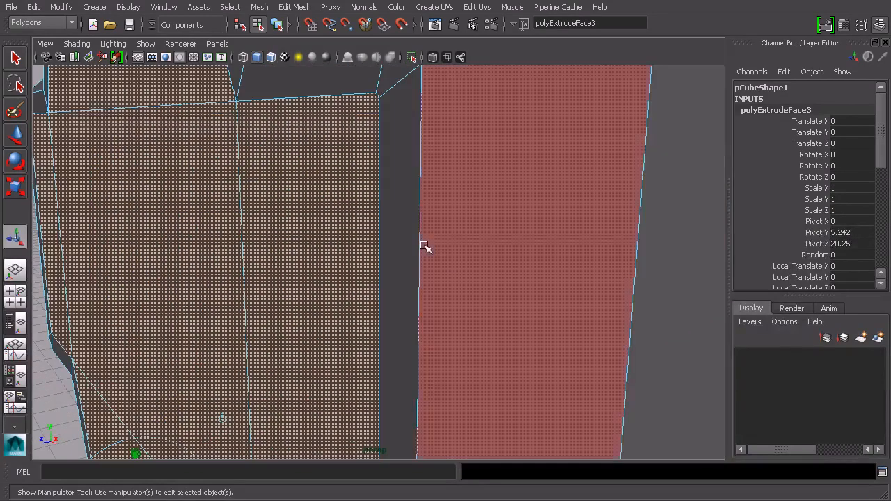
pyautogui.scroll(-5, 424, 245)
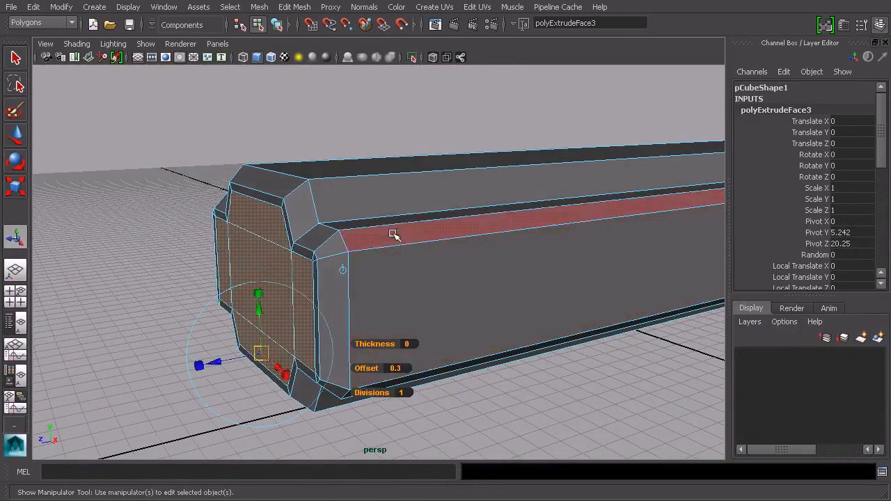
pyautogui.keyDown('alt'); pyautogui.moveTo(399, 261); pyautogui.dragTo(389, 261); pyautogui.keyUp('alt')
# Extrude the inset front faces deep into the body to hollow out the barrel, and clear the selection
pyautogui.hotkey('ctrl', 'e')
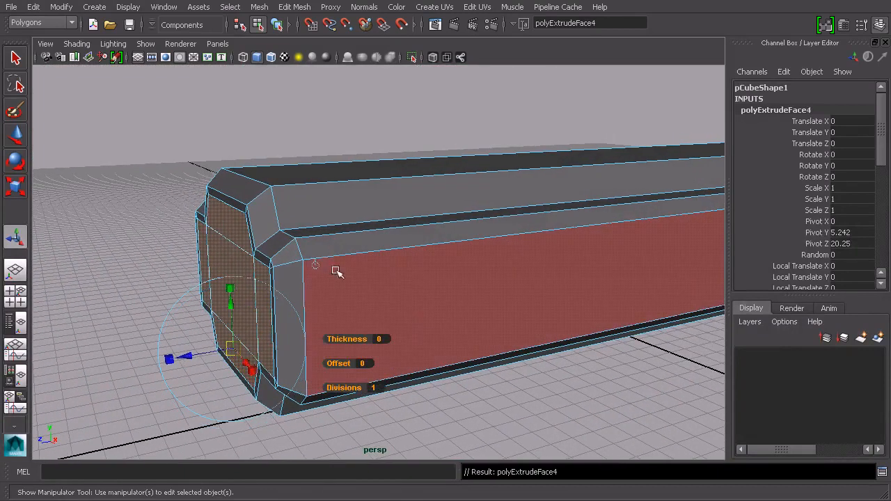
pyautogui.moveTo(363, 343); pyautogui.dragTo(291, 334)
pyautogui.keyDown('alt'); pyautogui.moveTo(293, 334); pyautogui.dragTo(469, 298); pyautogui.keyUp('alt')
pyautogui.keyDown('alt'); pyautogui.moveTo(469, 297); pyautogui.dragTo(378, 322, button='middle'); pyautogui.keyUp('alt')
pyautogui.moveTo(500, 306); pyautogui.dragTo(618, 366)
pyautogui.click(635, 340)
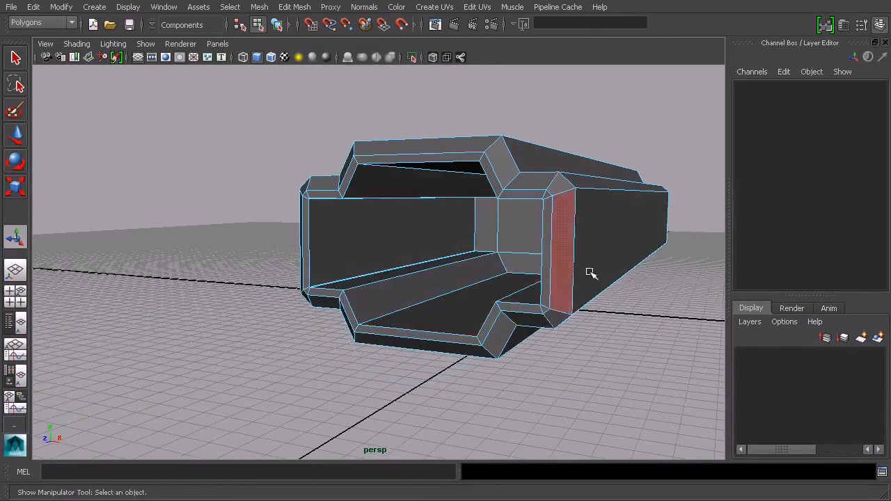
pyautogui.keyDown('alt'); pyautogui.moveTo(496, 236); pyautogui.dragTo(496, 272); pyautogui.keyUp('alt')
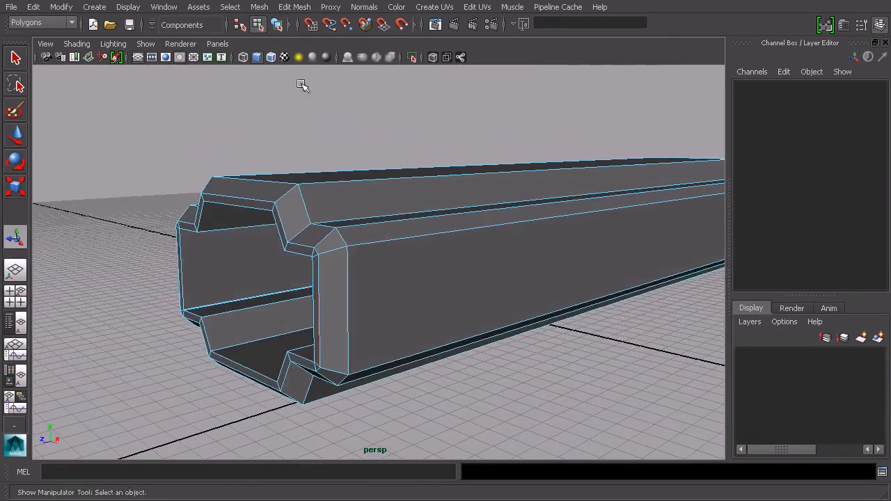
# Select the whole body as an object and preview it smoothed, returning it to the unsmoothed mesh display
pyautogui.click(277, 25)
pyautogui.click(442, 200)
pyautogui.keyDown('alt'); pyautogui.moveTo(442, 199); pyautogui.dragTo(420, 264); pyautogui.keyUp('alt')
pyautogui.scroll(3, 494, 261)
pyautogui.keyDown('alt'); pyautogui.moveTo(419, 263); pyautogui.dragTo(451, 260, button='middle'); pyautogui.keyUp('alt')
pyautogui.keyDown('alt'); pyautogui.moveTo(450, 260); pyautogui.dragTo(473, 261); pyautogui.keyUp('alt')
pyautogui.click(390, 224)
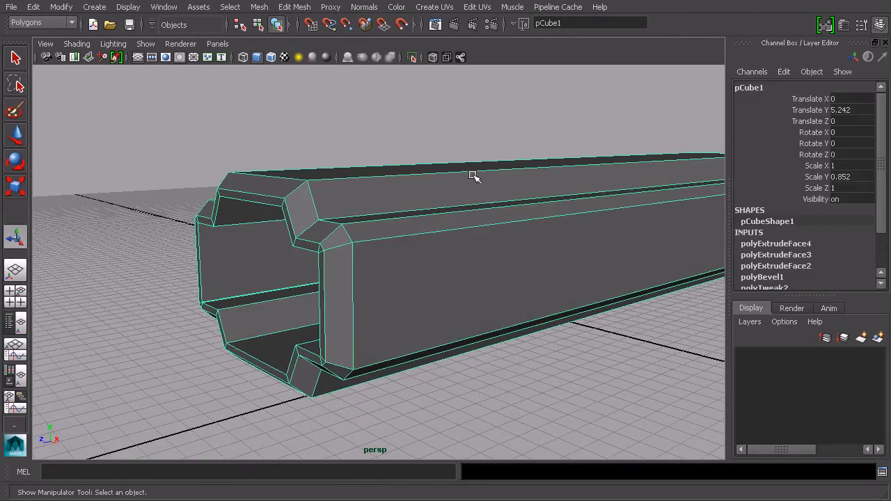
pyautogui.press('3')
pyautogui.keyDown('alt'); pyautogui.moveTo(497, 241); pyautogui.dragTo(520, 233); pyautogui.keyUp('alt')
pyautogui.press('1')
# Select only the faces capping the body's rear end and delete them
pyautogui.keyDown('alt'); pyautogui.moveTo(542, 235); pyautogui.dragTo(452, 243, button='middle'); pyautogui.keyUp('alt')
pyautogui.keyDown('alt'); pyautogui.moveTo(470, 244); pyautogui.dragTo(452, 241); pyautogui.keyUp('alt')
pyautogui.moveTo(460, 209); pyautogui.dragTo(471, 240, button='right')
pyautogui.keyDown('alt'); pyautogui.moveTo(466, 233); pyautogui.dragTo(481, 231); pyautogui.keyUp('alt')
pyautogui.moveTo(508, 115); pyautogui.dragTo(550, 373)
pyautogui.keyDown('ctrl'); pyautogui.moveTo(468, 144); pyautogui.dragTo(361, 342); pyautogui.keyUp('ctrl')
pyautogui.press('Delete')
# Start the Insert Edge Loop tool and reset its settings to the defaults
pyautogui.keyDown('alt'); pyautogui.moveTo(367, 214); pyautogui.dragTo(390, 287); pyautogui.keyUp('alt')
pyautogui.keyDown('alt'); pyautogui.moveTo(389, 287); pyautogui.dragTo(422, 270, button='middle'); pyautogui.keyUp('alt')
pyautogui.scroll(4, 422, 271)
pyautogui.keyDown('alt'); pyautogui.moveTo(422, 270); pyautogui.dragTo(388, 266); pyautogui.keyUp('alt')
pyautogui.moveTo(454, 218)
pyautogui.keyDown('alt'); pyautogui.mouseDown()
pyautogui.moveTo(487, 209)
pyautogui.moveTo(438, 214)
pyautogui.mouseUp(); pyautogui.keyUp('alt')
pyautogui.keyDown('alt'); pyautogui.moveTo(526, 270); pyautogui.dragTo(620, 289); pyautogui.keyUp('alt')
pyautogui.click(306, 11)
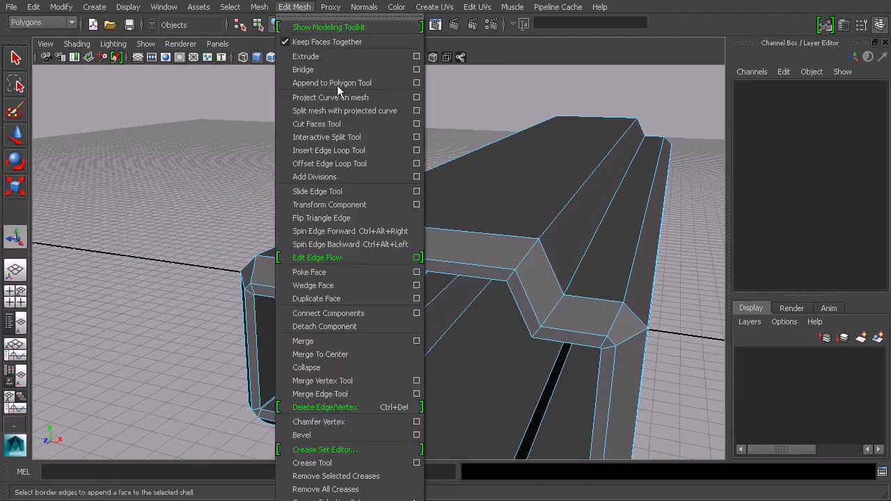
pyautogui.click(413, 150)
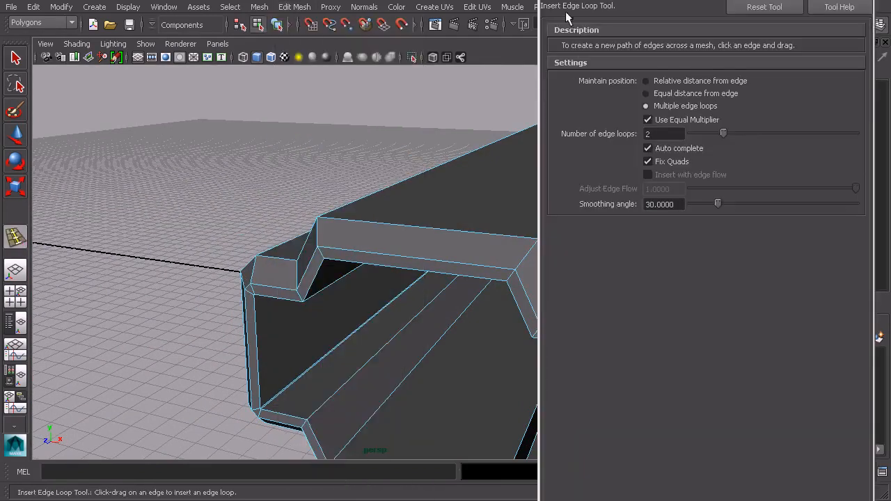
pyautogui.click(741, 9)
pyautogui.keyDown('alt'); pyautogui.moveTo(424, 194); pyautogui.dragTo(390, 178); pyautogui.keyUp('alt')
pyautogui.click(863, 1)
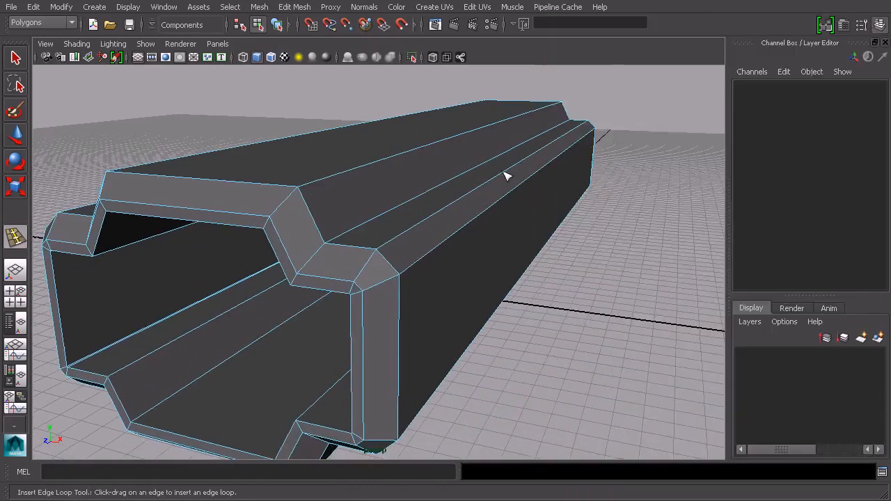
# Insert edge loops close to both sides of the top face's long edge and of the recessed corner below it, on one side
pyautogui.keyDown('alt'); pyautogui.moveTo(522, 160); pyautogui.dragTo(568, 188); pyautogui.keyUp('alt')
pyautogui.scroll(5, 568, 188)
pyautogui.keyDown('alt'); pyautogui.moveTo(613, 215); pyautogui.dragTo(594, 213, button='middle'); pyautogui.keyUp('alt')
pyautogui.keyDown('alt'); pyautogui.moveTo(594, 213); pyautogui.dragTo(573, 221); pyautogui.keyUp('alt')
pyautogui.keyDown('alt'); pyautogui.moveTo(423, 179); pyautogui.dragTo(412, 197); pyautogui.keyUp('alt')
pyautogui.keyDown('alt'); pyautogui.moveTo(514, 241); pyautogui.dragTo(516, 224, button='middle'); pyautogui.keyUp('alt')
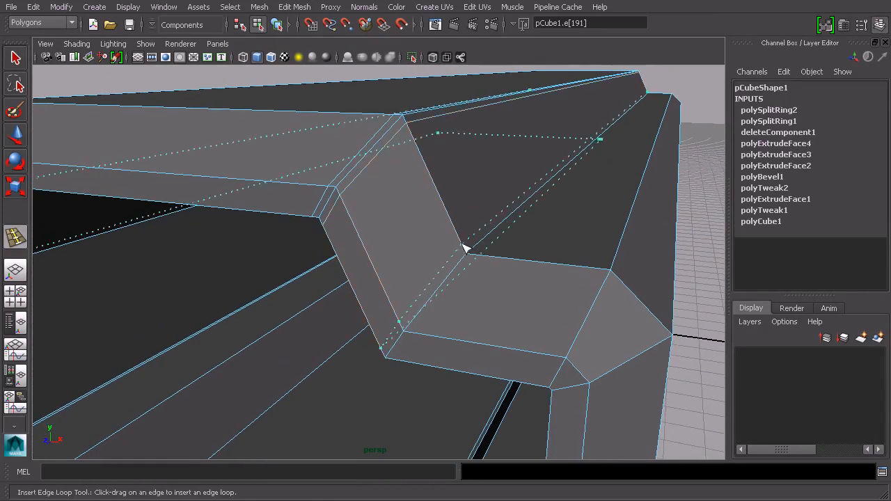
pyautogui.moveTo(465, 248); pyautogui.dragTo(478, 255)
pyautogui.keyDown('alt'); pyautogui.moveTo(652, 272); pyautogui.dragTo(522, 249, button='middle'); pyautogui.keyUp('alt')
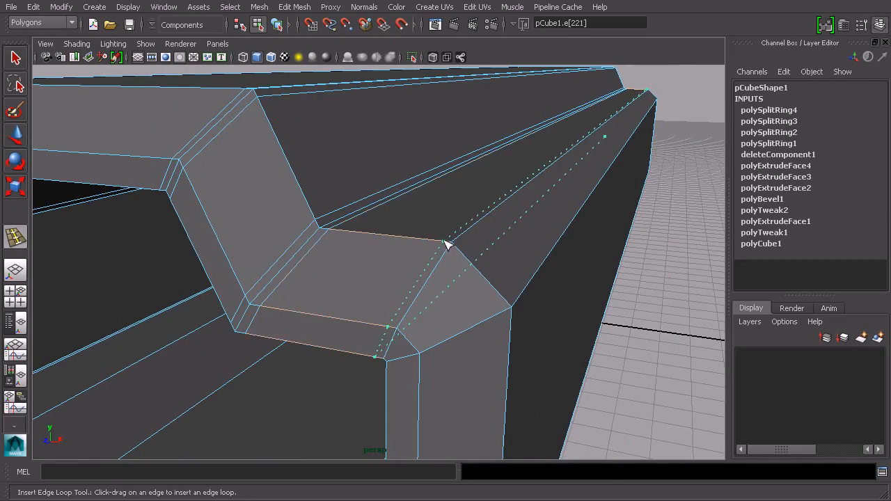
# Insert edge loops close to both sides of the two long edges bounding the upper side bevel
pyautogui.moveTo(446, 244); pyautogui.dragTo(461, 254)
pyautogui.moveTo(505, 297); pyautogui.dragTo(506, 299)
pyautogui.keyDown('alt'); pyautogui.moveTo(535, 322); pyautogui.dragTo(471, 254); pyautogui.keyUp('alt')
pyautogui.moveTo(426, 221); pyautogui.dragTo(426, 221)
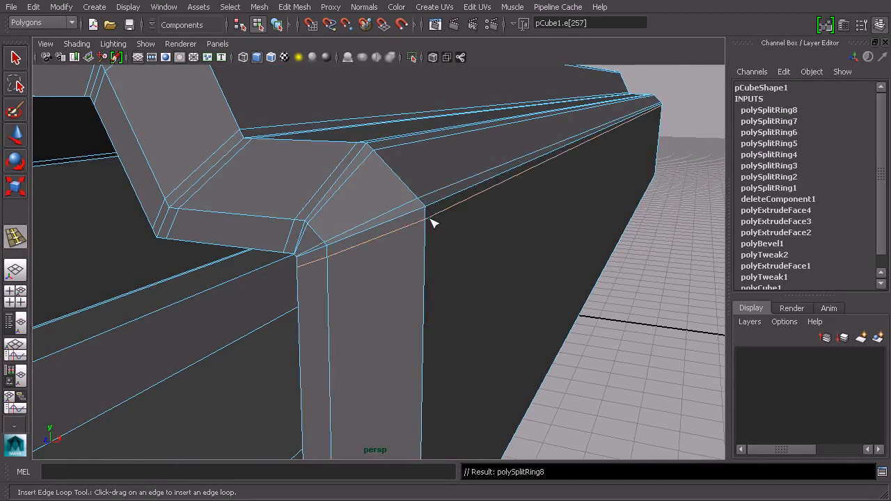
# Insert edge loops on both sides of the long edges bounding the lower bevel of the same side extrusion
pyautogui.moveTo(478, 249)
pyautogui.keyDown('alt'); pyautogui.mouseDown()
pyautogui.moveTo(508, 177)
pyautogui.moveTo(478, 278)
pyautogui.moveTo(471, 265)
pyautogui.mouseUp(); pyautogui.keyUp('alt')
pyautogui.click(443, 286)
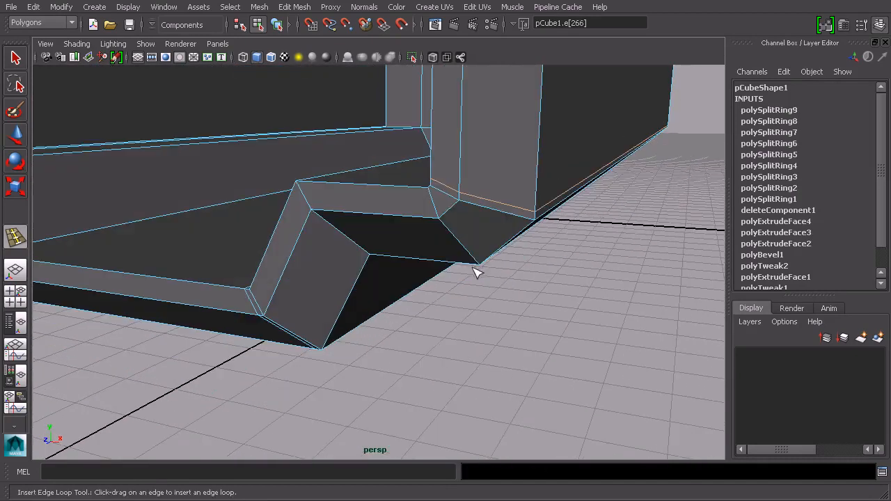
pyautogui.click(459, 208)
pyautogui.click(446, 219)
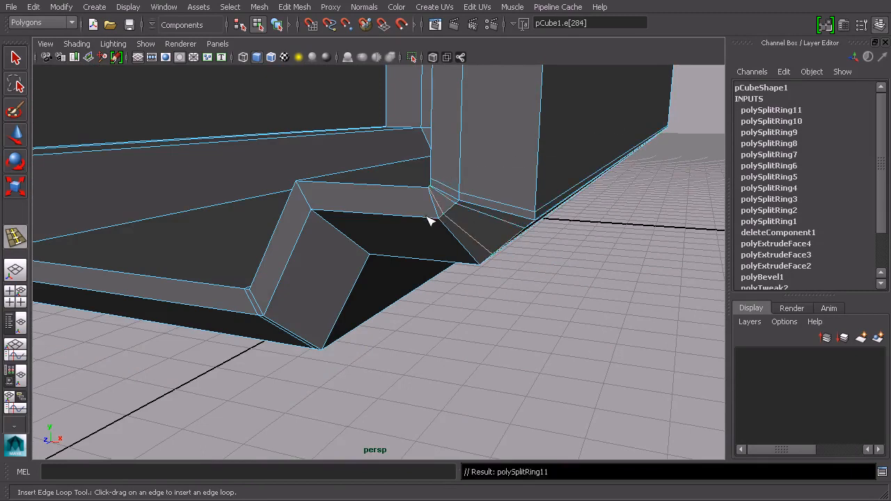
pyautogui.click(438, 223)
# Insert edge loops beside the lower recessed corner and near both ends of the adjoining sloped face
pyautogui.keyDown('alt'); pyautogui.moveTo(439, 223); pyautogui.dragTo(495, 213); pyautogui.keyUp('alt')
pyautogui.click(460, 213)
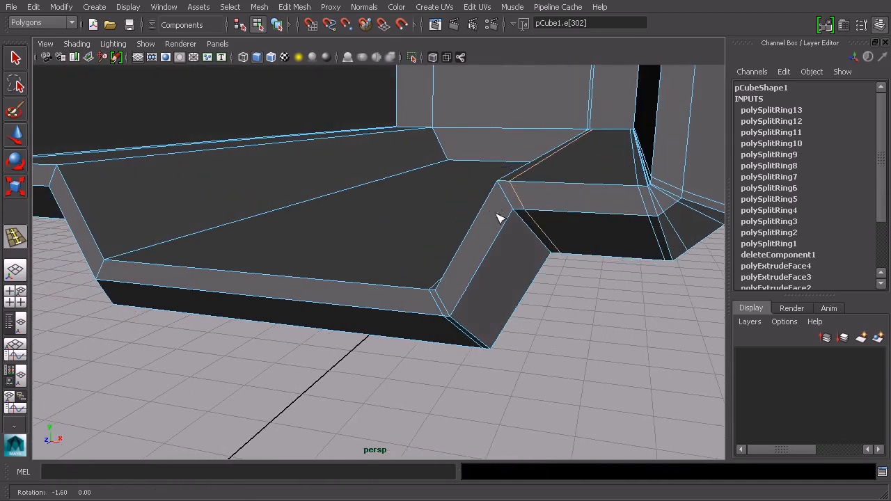
pyautogui.click(511, 221)
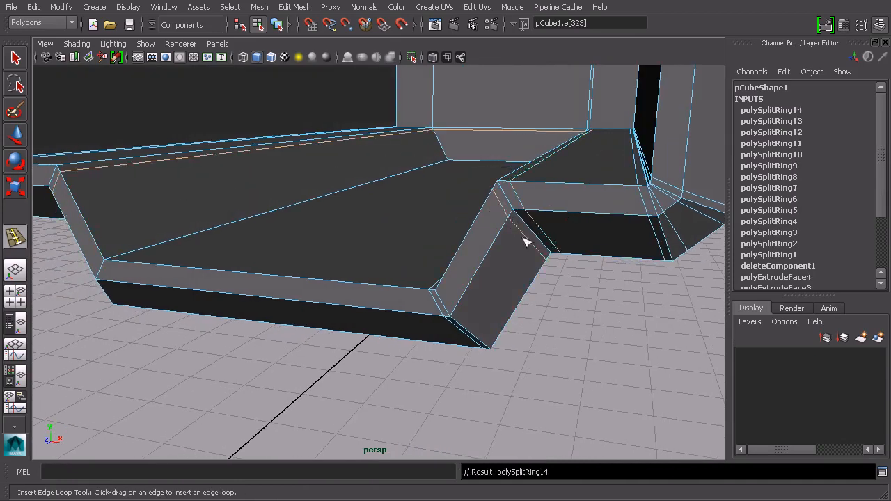
pyautogui.keyDown('alt'); pyautogui.moveTo(517, 254); pyautogui.dragTo(513, 249); pyautogui.keyUp('alt')
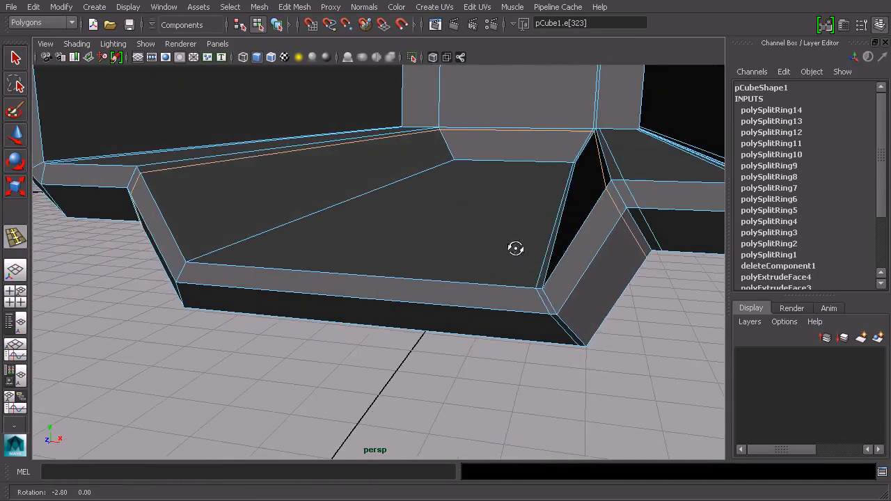
pyautogui.click(564, 311)
# Insert supporting edge loops along the lower side bevel and underside ledge on the opposite side of the body
pyautogui.keyDown('alt'); pyautogui.moveTo(594, 281); pyautogui.dragTo(521, 237); pyautogui.keyUp('alt')
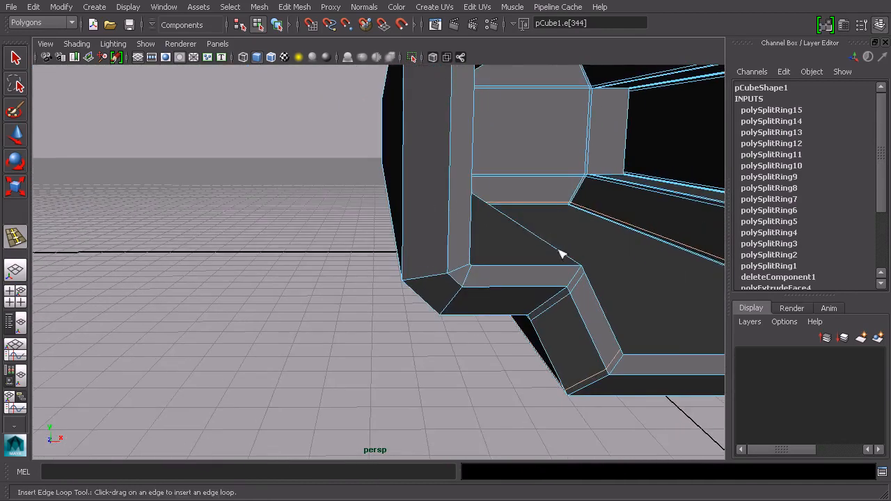
pyautogui.keyDown('alt'); pyautogui.moveTo(569, 257); pyautogui.dragTo(496, 258); pyautogui.keyUp('alt')
pyautogui.click(352, 272)
pyautogui.keyDown('alt'); pyautogui.moveTo(394, 250); pyautogui.dragTo(369, 332); pyautogui.keyUp('alt')
pyautogui.click(409, 271)
pyautogui.click(418, 374)
pyautogui.moveTo(358, 294); pyautogui.dragTo(436, 273)
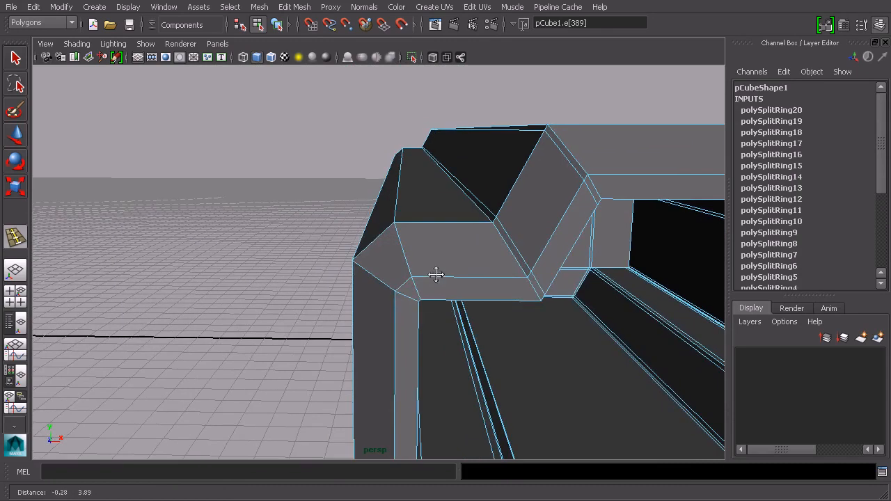
# Insert edge loops on both sides of the long edges bounding the opposite side's upper bevel
pyautogui.click(395, 303)
pyautogui.scroll(4, 411, 292)
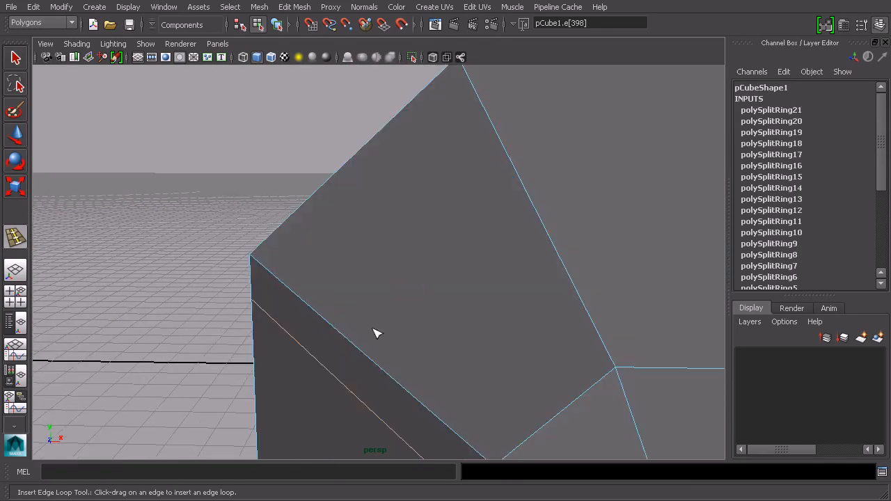
pyautogui.keyDown('alt'); pyautogui.moveTo(491, 344); pyautogui.dragTo(464, 303); pyautogui.keyUp('alt')
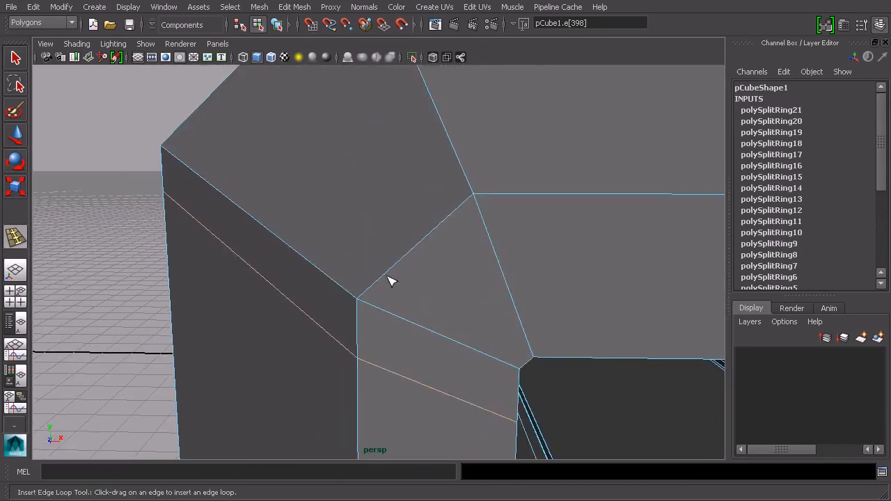
pyautogui.moveTo(387, 280); pyautogui.dragTo(408, 281)
pyautogui.click(450, 216)
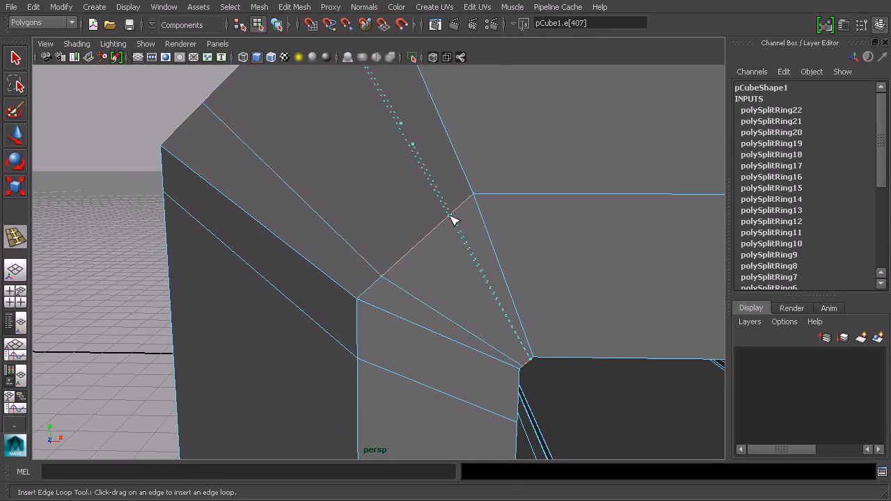
pyautogui.click(508, 195)
# Insert edge loops on the opposite side's upper ledge by the recessed corner and on the top face by its long edge
pyautogui.scroll(-5, 556, 210)
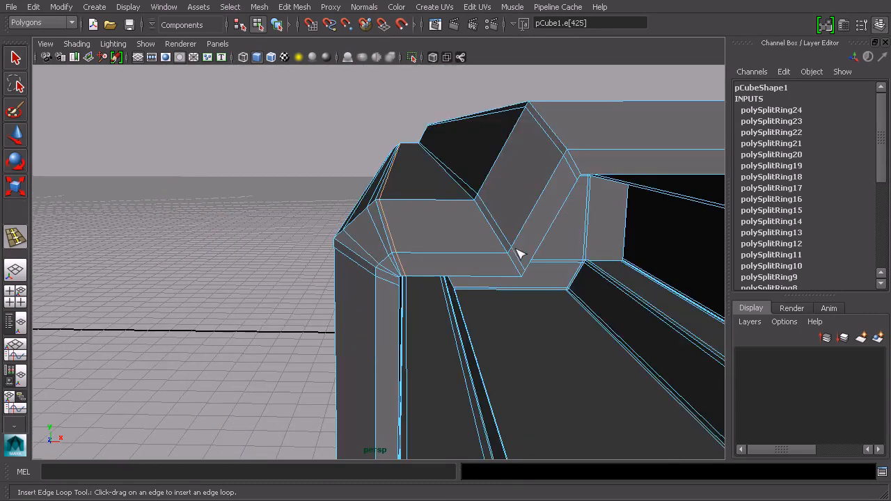
pyautogui.moveTo(498, 259); pyautogui.dragTo(513, 263)
pyautogui.keyDown('alt'); pyautogui.moveTo(473, 218); pyautogui.dragTo(537, 165); pyautogui.keyUp('alt')
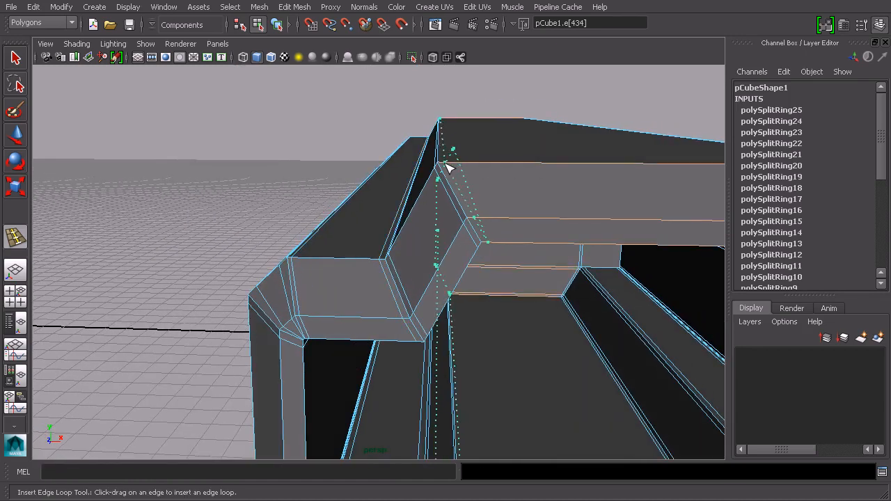
pyautogui.moveTo(449, 169); pyautogui.dragTo(440, 171)
# Leave the edge loop tool and preview the whole body smoothed, returning it to the unsmoothed mesh display
pyautogui.click(15, 58)
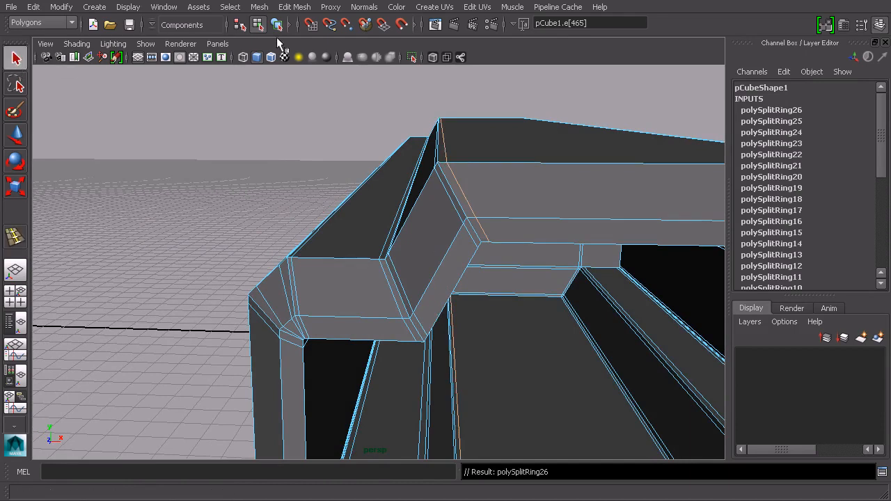
pyautogui.click(277, 25)
pyautogui.keyDown('alt'); pyautogui.moveTo(432, 126); pyautogui.dragTo(388, 273); pyautogui.keyUp('alt')
pyautogui.press('3')
pyautogui.click(560, 281)
pyautogui.keyDown('alt'); pyautogui.moveTo(388, 273); pyautogui.dragTo(487, 273, button='middle'); pyautogui.keyUp('alt')
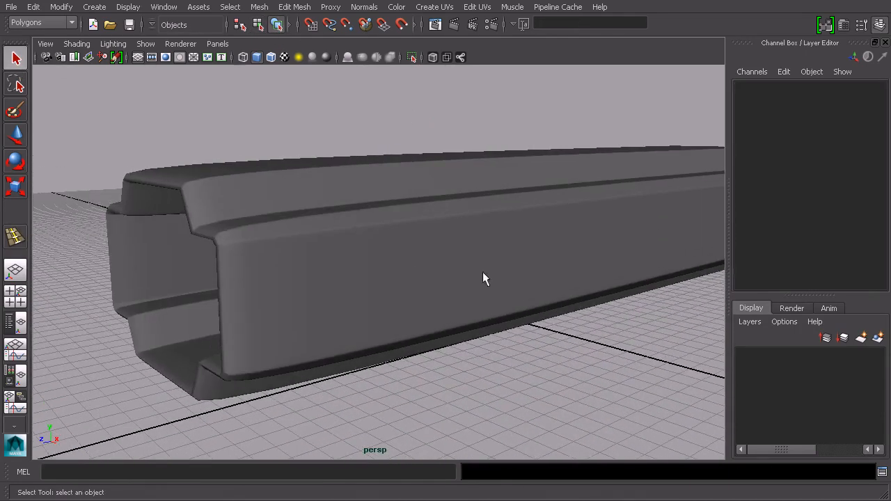
pyautogui.click(282, 259)
pyautogui.press('1')
# Insert edge loops around the body close to both sides of the front chamfer's outer edge
pyautogui.keyDown('alt'); pyautogui.moveTo(248, 214); pyautogui.dragTo(373, 228); pyautogui.keyUp('alt')
pyautogui.scroll(2, 373, 228)
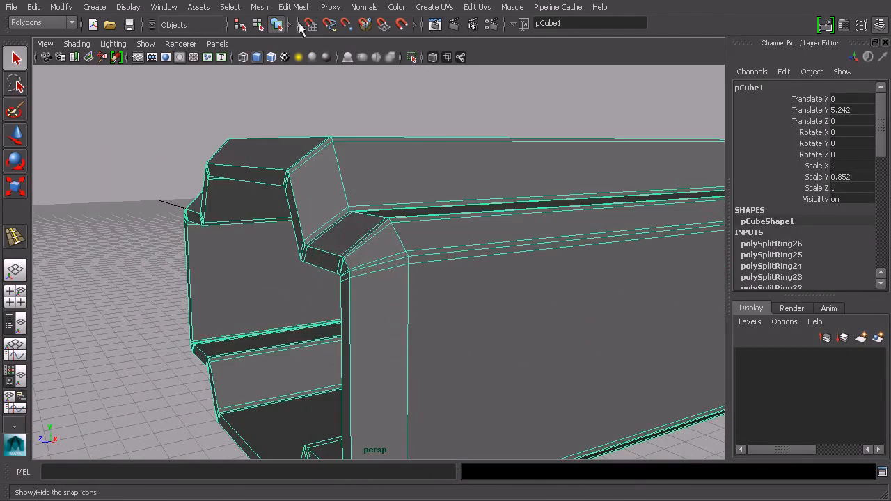
pyautogui.click(295, 6)
pyautogui.click(355, 152)
pyautogui.keyDown('alt'); pyautogui.moveTo(355, 153); pyautogui.dragTo(332, 364); pyautogui.keyUp('alt')
pyautogui.keyDown('alt'); pyautogui.moveTo(333, 364); pyautogui.dragTo(441, 296, button='middle'); pyautogui.keyUp('alt')
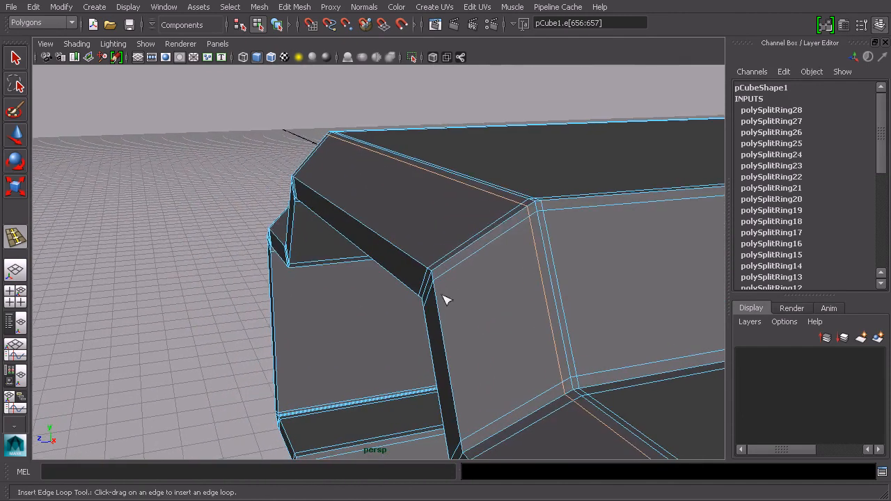
# Insert edge loops around the front opening's rim, close to its outer and inner edges and just inside the opening
pyautogui.click(441, 273)
pyautogui.keyDown('alt'); pyautogui.moveTo(434, 304); pyautogui.dragTo(476, 295, button='middle'); pyautogui.keyUp('alt')
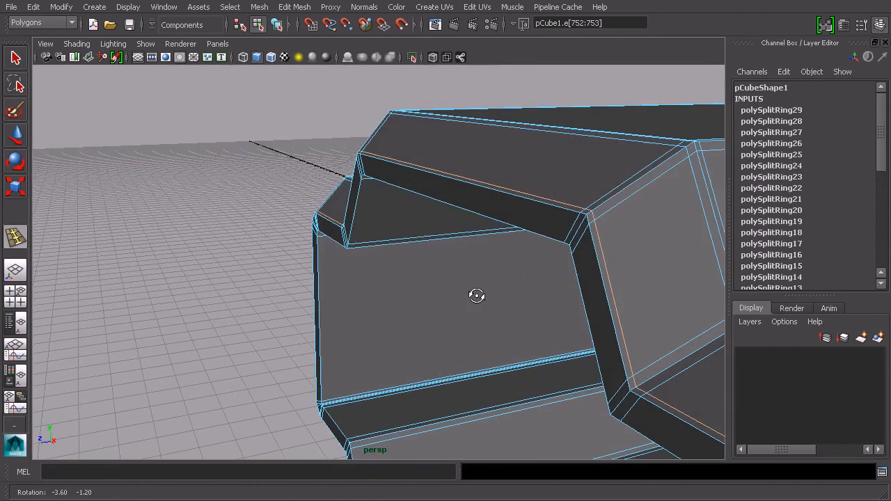
pyautogui.keyDown('alt'); pyautogui.moveTo(590, 269); pyautogui.dragTo(519, 269, button='middle'); pyautogui.keyUp('alt')
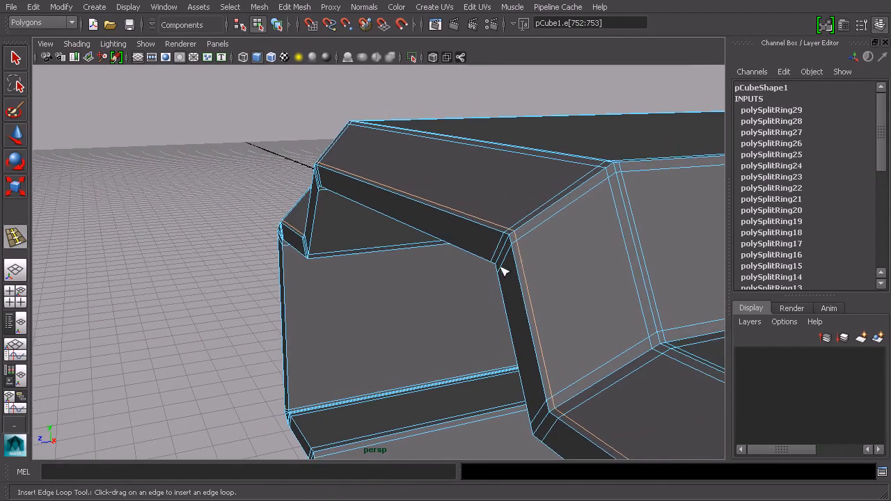
pyautogui.click(500, 264)
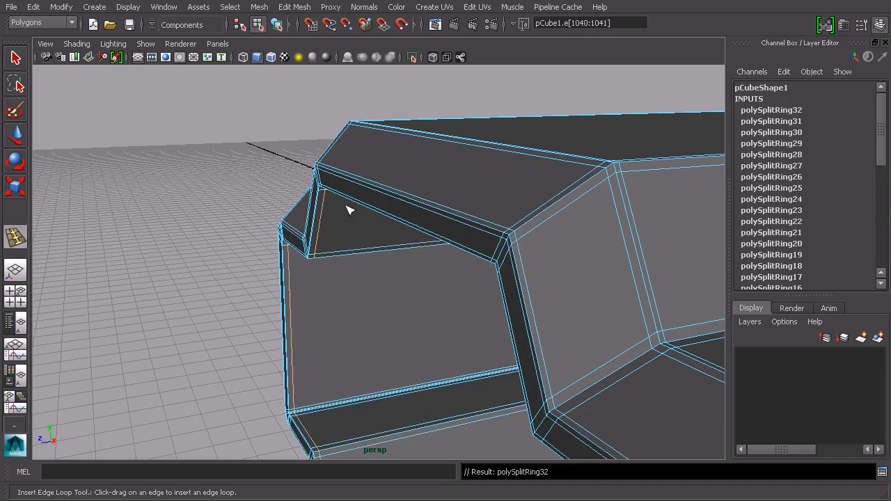
# Return to object mode, preview the body smoothed and deselect it to examine the front opening and long edges
pyautogui.click(278, 24)
pyautogui.scroll(-5, 401, 107)
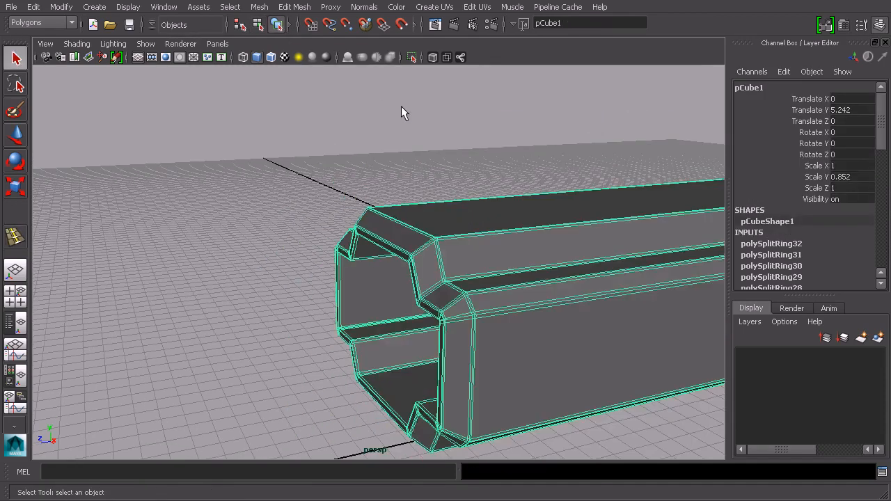
pyautogui.press('3')
pyautogui.click(432, 141)
pyautogui.keyDown('alt'); pyautogui.moveTo(479, 162); pyautogui.dragTo(555, 246); pyautogui.keyUp('alt')
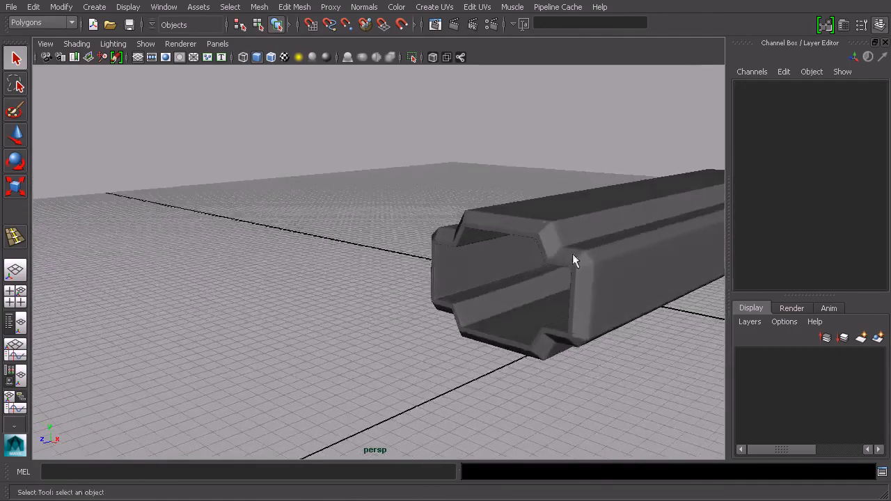
pyautogui.keyDown('alt'); pyautogui.moveTo(555, 239); pyautogui.dragTo(485, 249, button='middle'); pyautogui.keyUp('alt')
pyautogui.scroll(-3, 485, 251)
pyautogui.keyDown('alt'); pyautogui.moveTo(488, 259); pyautogui.dragTo(539, 287); pyautogui.keyUp('alt')
pyautogui.scroll(2, 534, 269)
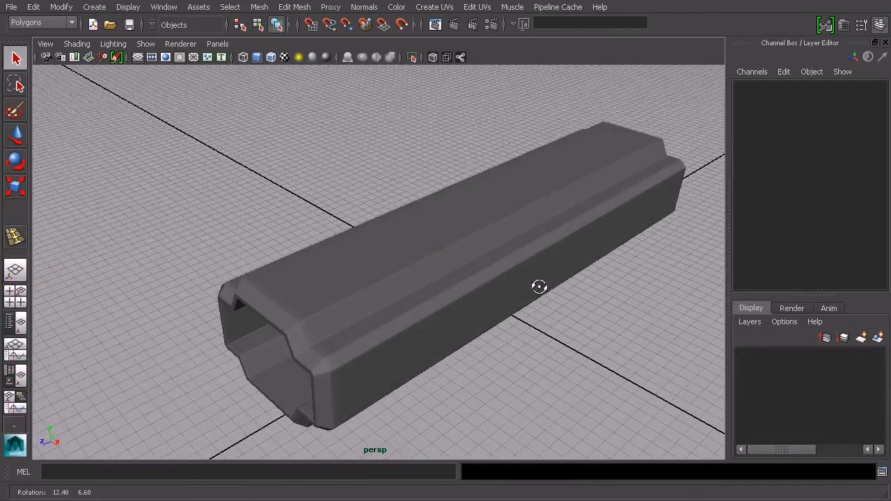
pyautogui.scroll(2, 509, 292)
pyautogui.keyDown('alt'); pyautogui.moveTo(466, 311); pyautogui.dragTo(519, 262, button='middle'); pyautogui.keyUp('alt')
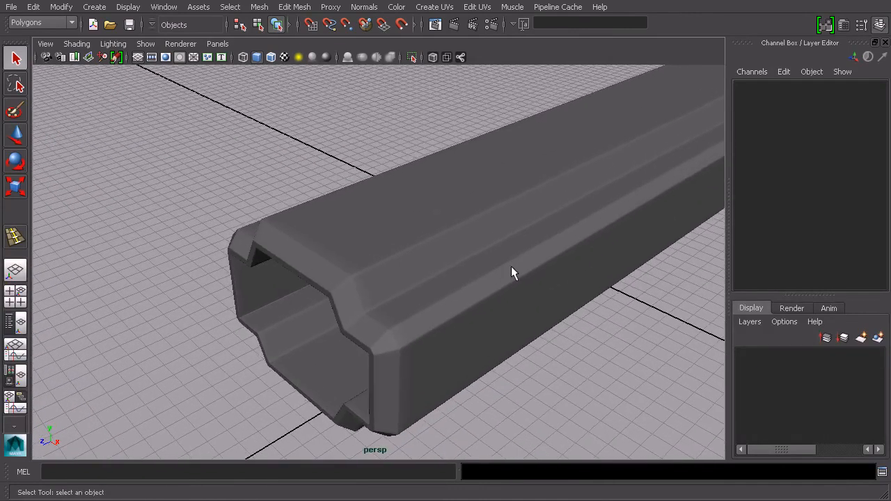
# Select the body and return it to the unsmoothed mesh display to examine the edge loops around the front rim
pyautogui.click(433, 344)
pyautogui.press('1')
pyautogui.moveTo(445, 298)
pyautogui.keyDown('alt'); pyautogui.mouseDown()
pyautogui.moveTo(469, 286)
pyautogui.moveTo(440, 309)
pyautogui.mouseUp(); pyautogui.keyUp('alt')
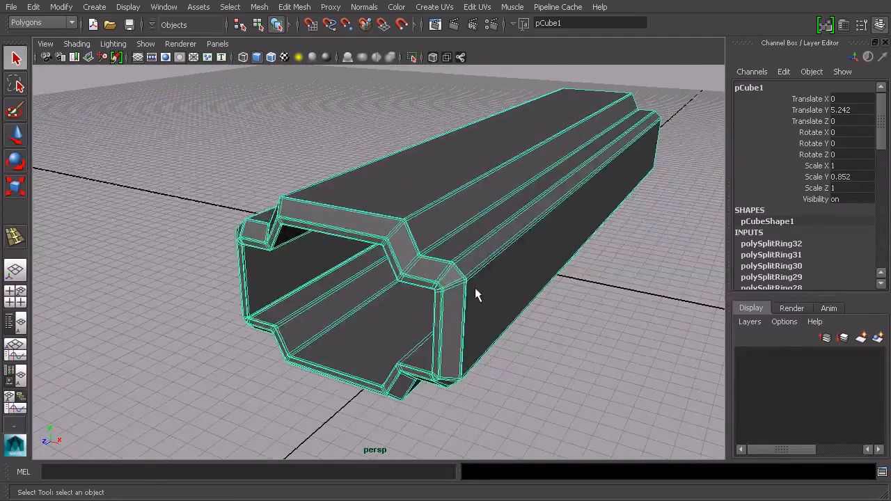
pyautogui.keyDown('alt'); pyautogui.moveTo(438, 230); pyautogui.dragTo(442, 240); pyautogui.keyUp('alt')
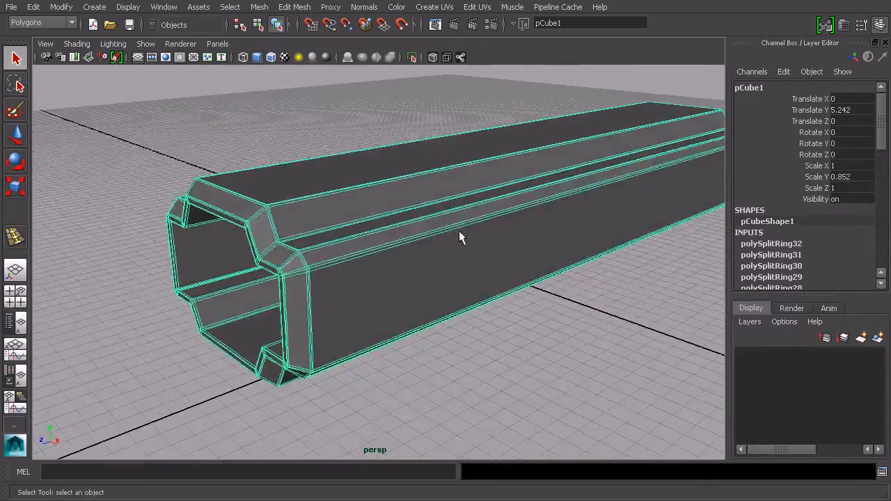
# Display the body smoothed again and deselect it to review its overall shape along the full length
pyautogui.press('3')
pyautogui.scroll(-3, 544, 328)
pyautogui.click(551, 337)
pyautogui.keyDown('alt'); pyautogui.moveTo(493, 316); pyautogui.dragTo(522, 310); pyautogui.keyUp('alt')
pyautogui.keyDown('alt'); pyautogui.moveTo(524, 304); pyautogui.dragTo(508, 322, button='middle'); pyautogui.keyUp('alt')
pyautogui.keyDown('alt'); pyautogui.moveTo(564, 305); pyautogui.dragTo(473, 324); pyautogui.keyUp('alt')
pyautogui.keyDown('alt'); pyautogui.moveTo(557, 289); pyautogui.dragTo(493, 307, button='middle'); pyautogui.keyUp('alt')
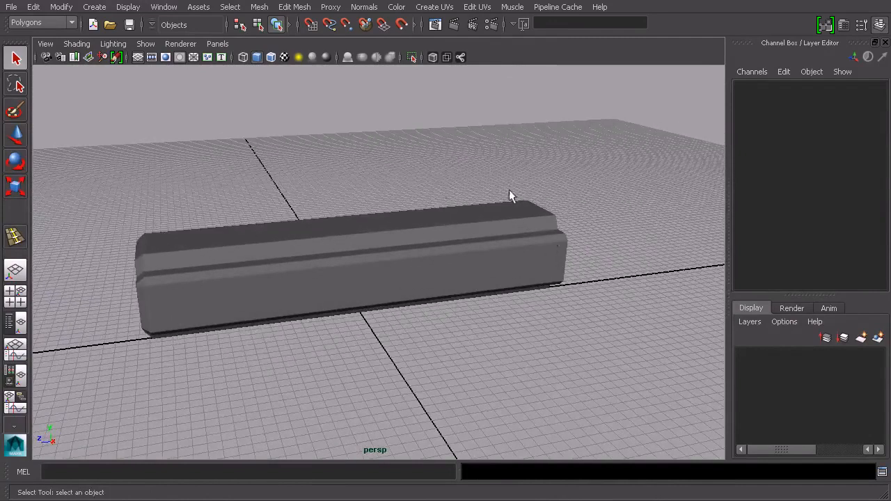
pyautogui.keyDown('alt'); pyautogui.moveTo(544, 314); pyautogui.dragTo(413, 250); pyautogui.keyUp('alt')
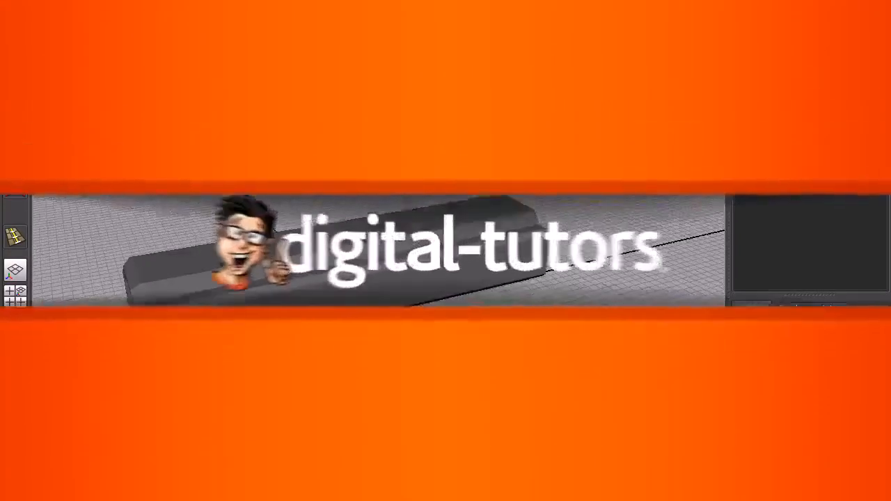